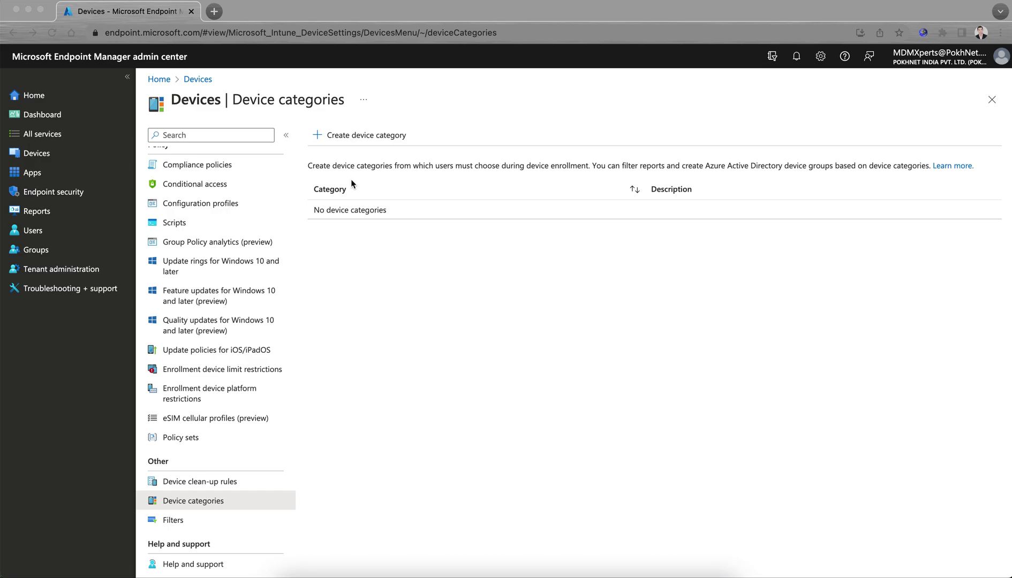
# Inspect the page address, then go from the Devices overview to the Device categories page.
pyautogui.click(305, 34)
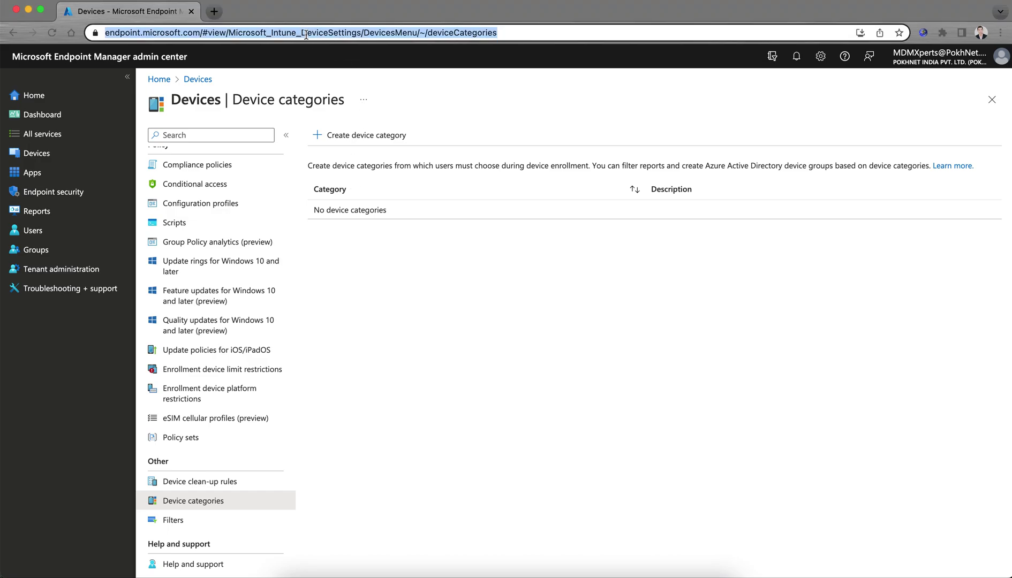
pyautogui.click(280, 33)
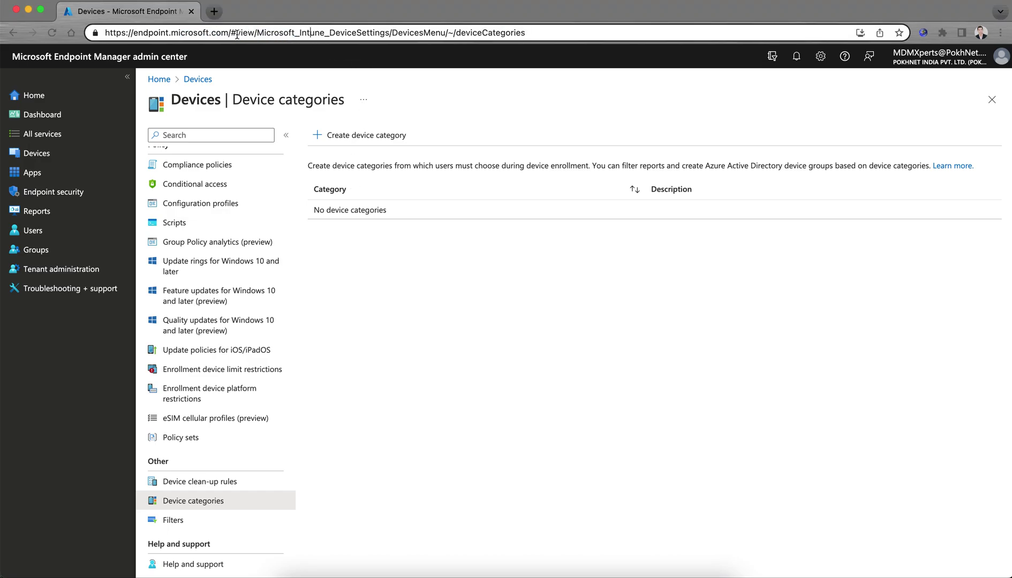
pyautogui.moveTo(231, 35); pyautogui.dragTo(100, 34)
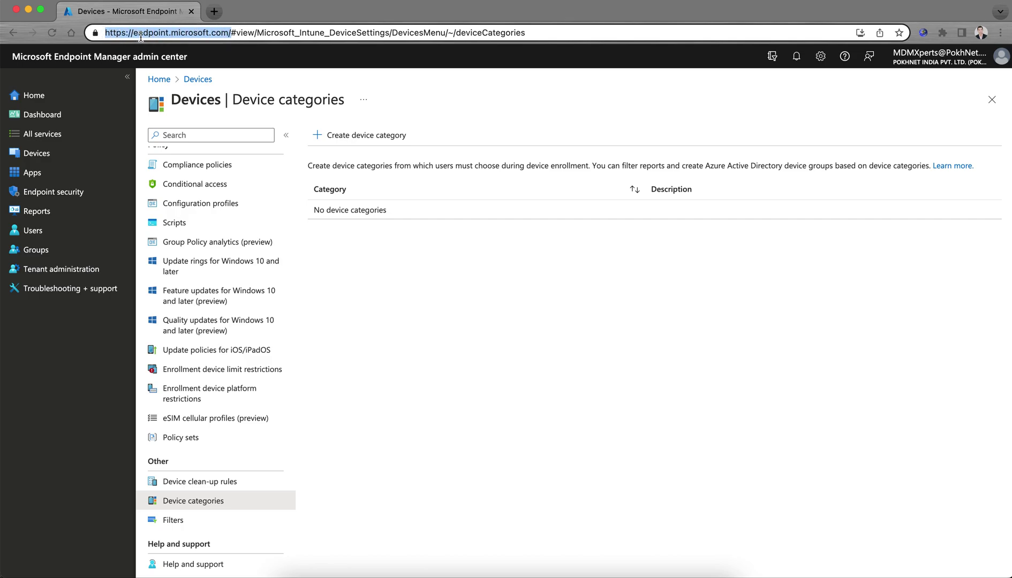
pyautogui.click(434, 82)
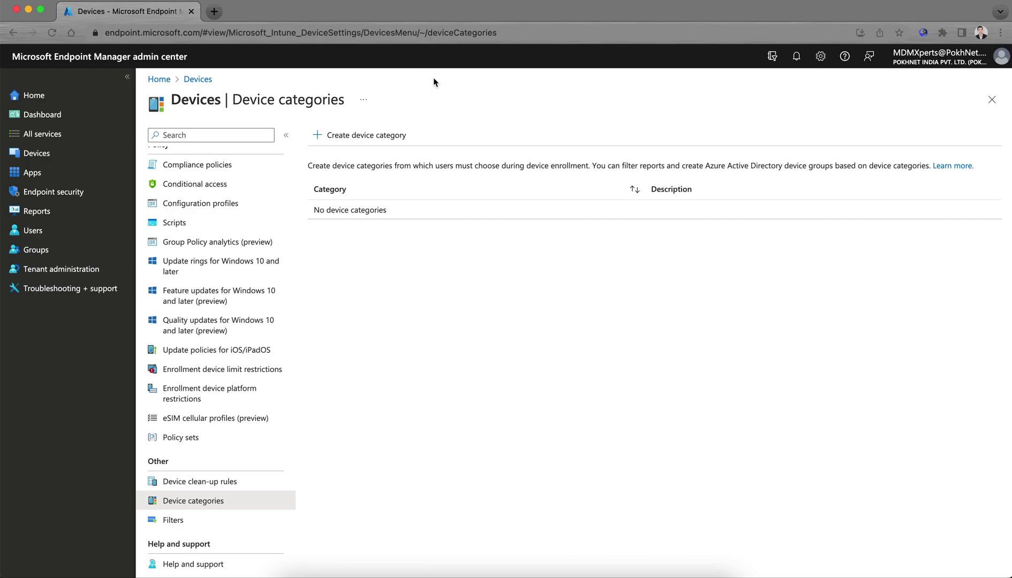
pyautogui.click(81, 157)
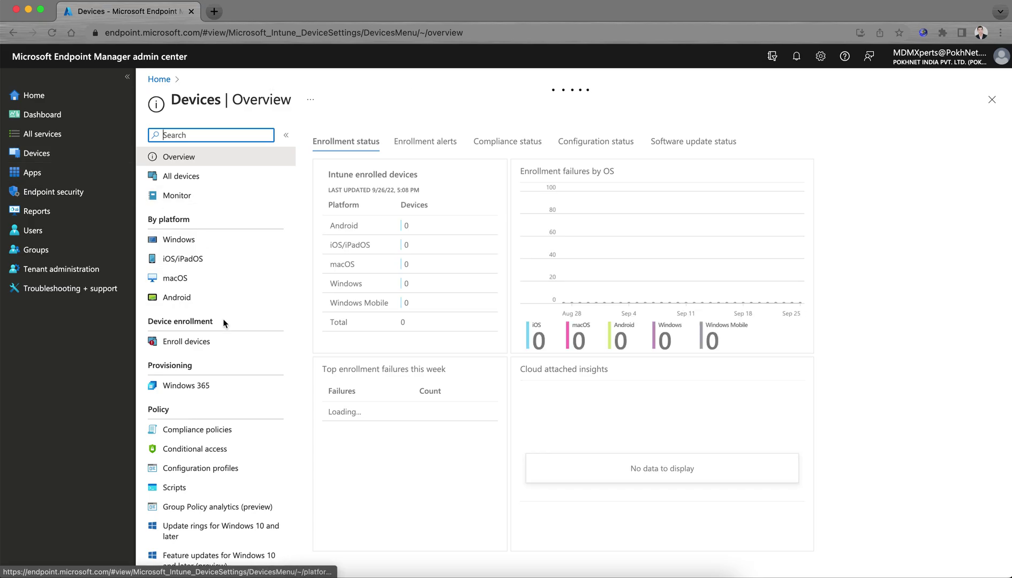
pyautogui.scroll(-4, 223, 322)
pyautogui.scroll(-2, 222, 318)
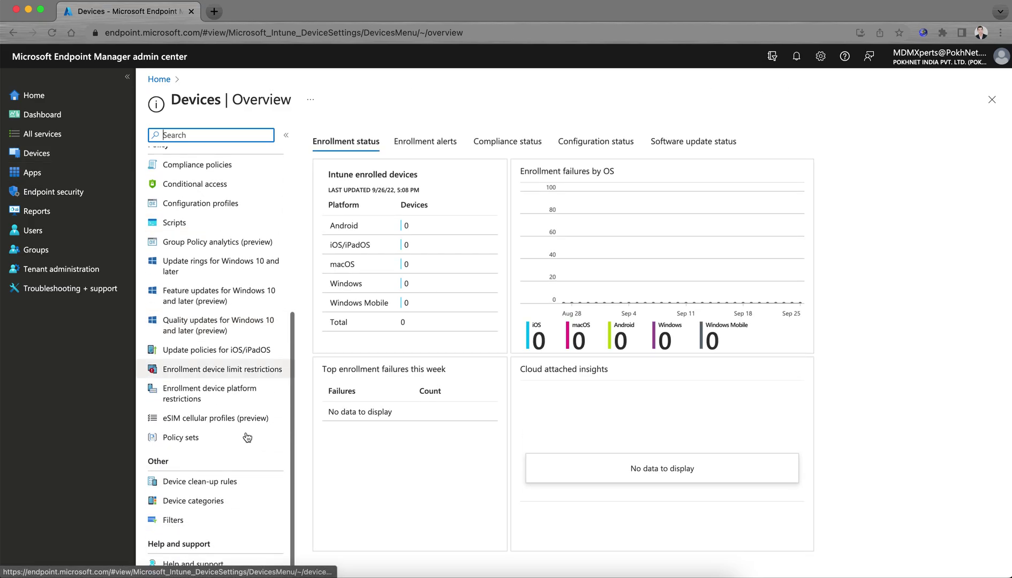
pyautogui.click(233, 506)
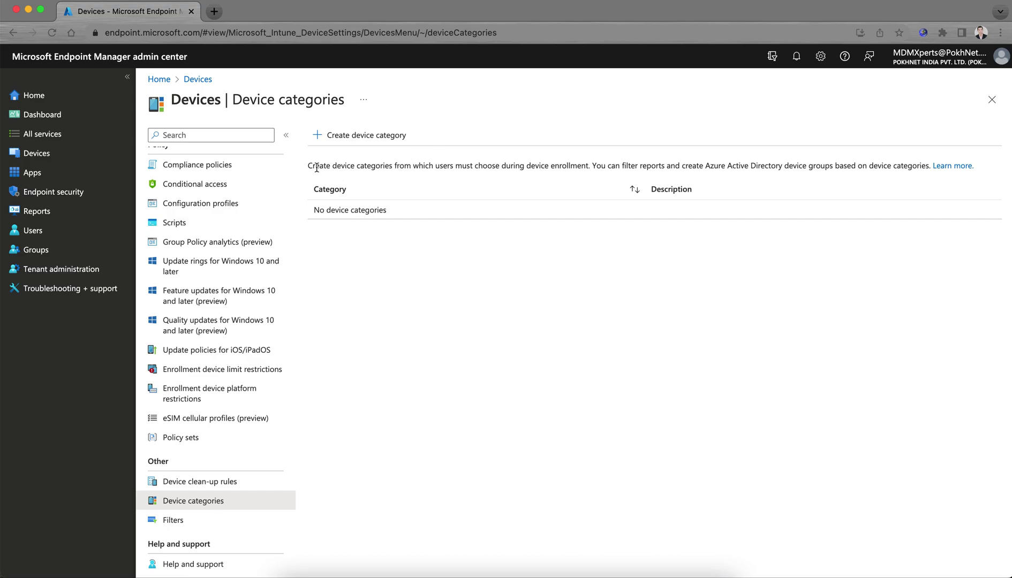
# Zoom in and read the Device categories page description.
pyautogui.moveTo(316, 167); pyautogui.dragTo(436, 175)
pyautogui.press('super+plus')
pyautogui.press('super+plus')
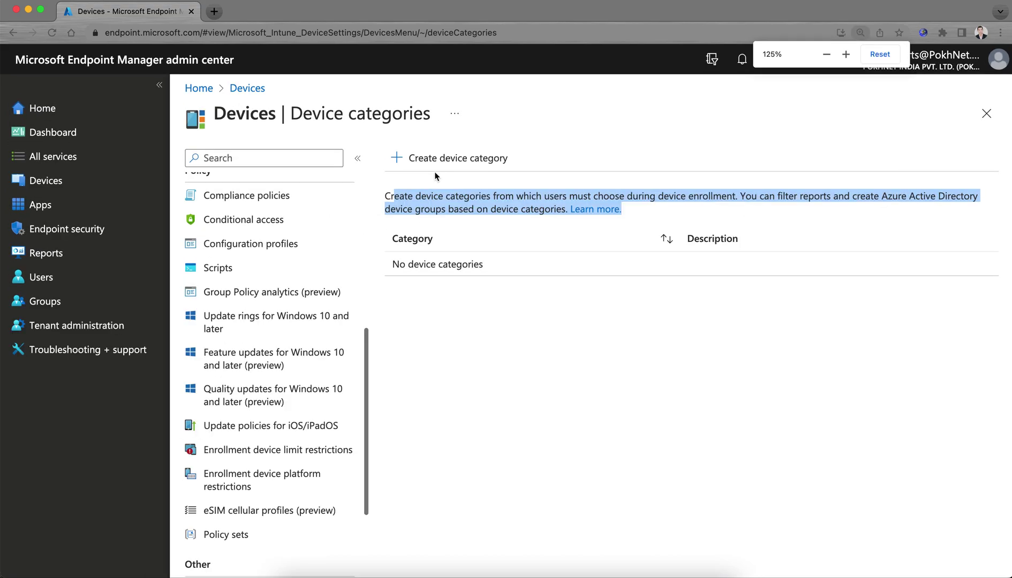
pyautogui.click(491, 239)
pyautogui.moveTo(390, 195); pyautogui.dragTo(490, 199)
pyautogui.click(489, 199)
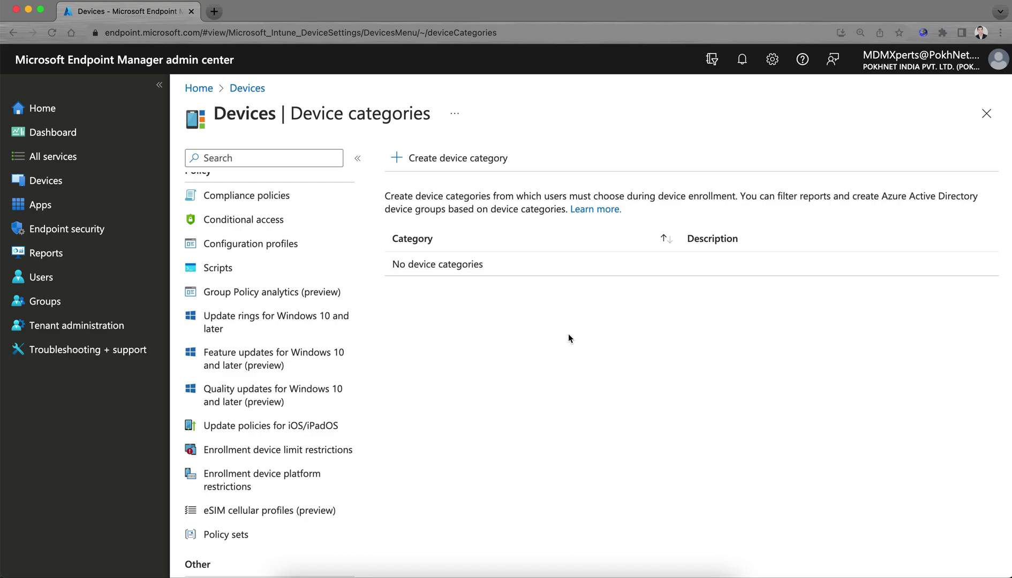
# Open the device categories documentation and read the Global or Intune Administrator requirement.
pyautogui.click(595, 209)
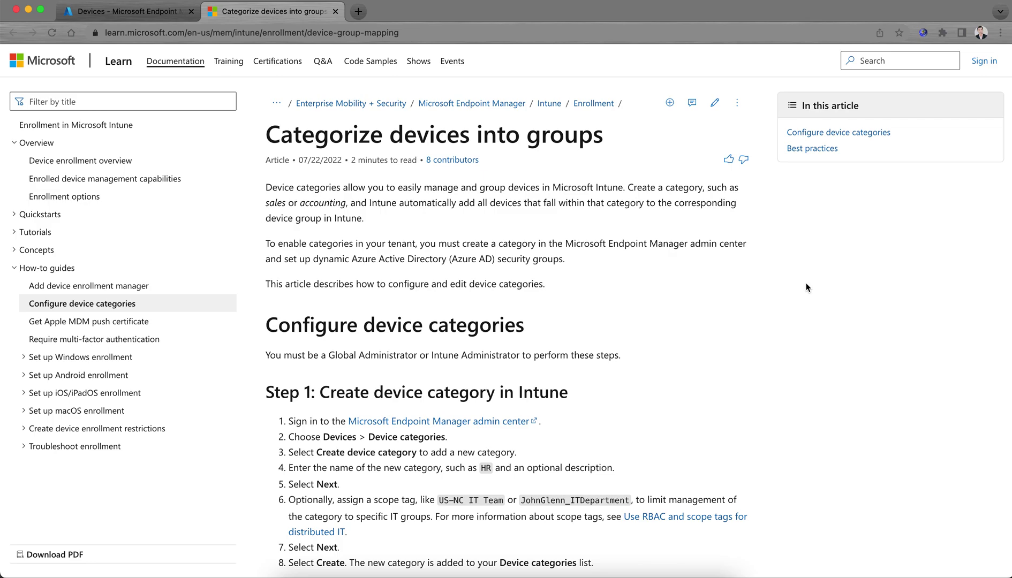
pyautogui.scroll(-3, 807, 287)
pyautogui.click(327, 294)
pyautogui.moveTo(327, 293); pyautogui.dragTo(519, 296)
pyautogui.click(648, 301)
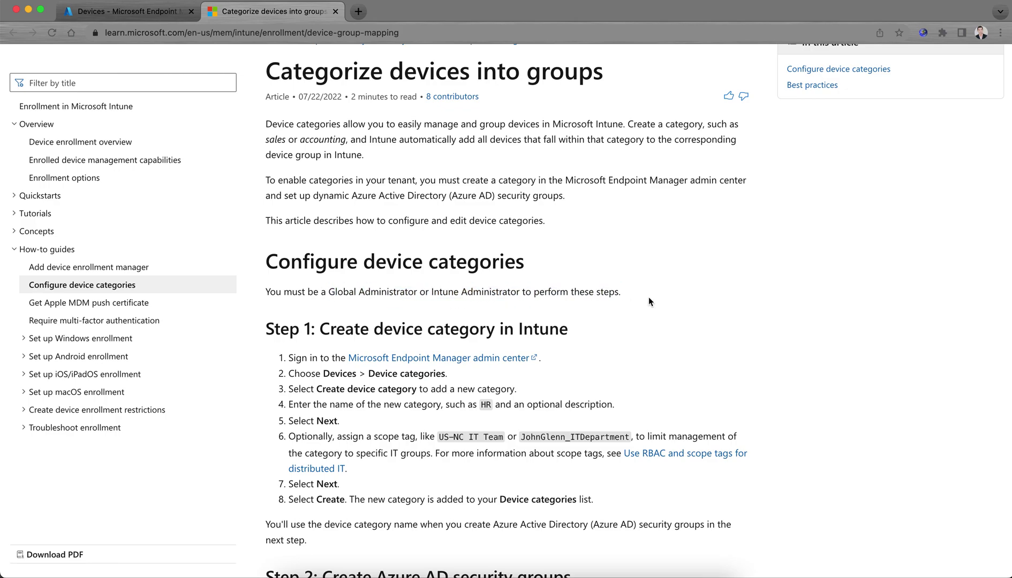
# Read down to the article's Step 1, then return to the admin center's Device categories page.
pyautogui.scroll(-4, 755, 281)
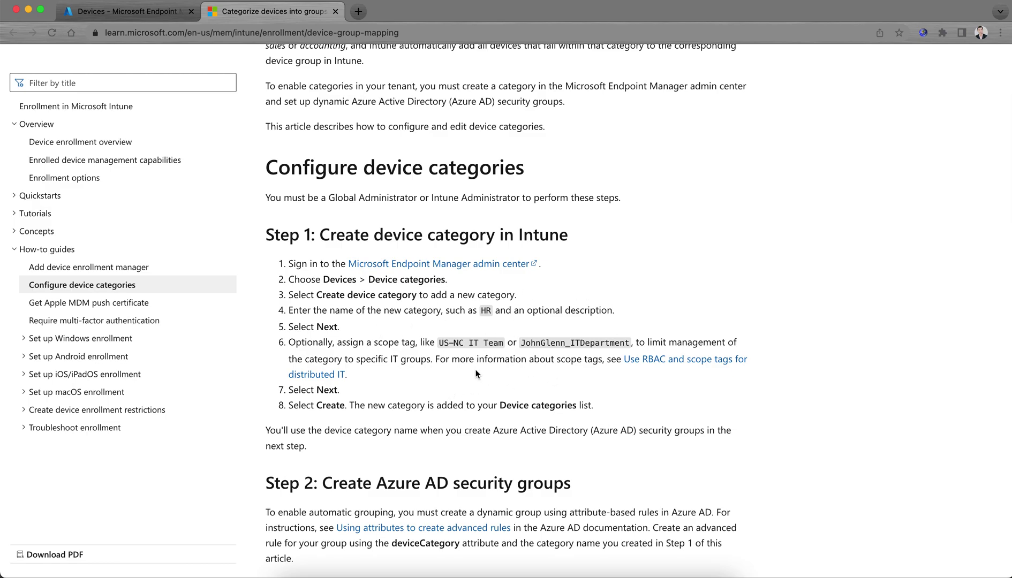
pyautogui.scroll(-1, 811, 384)
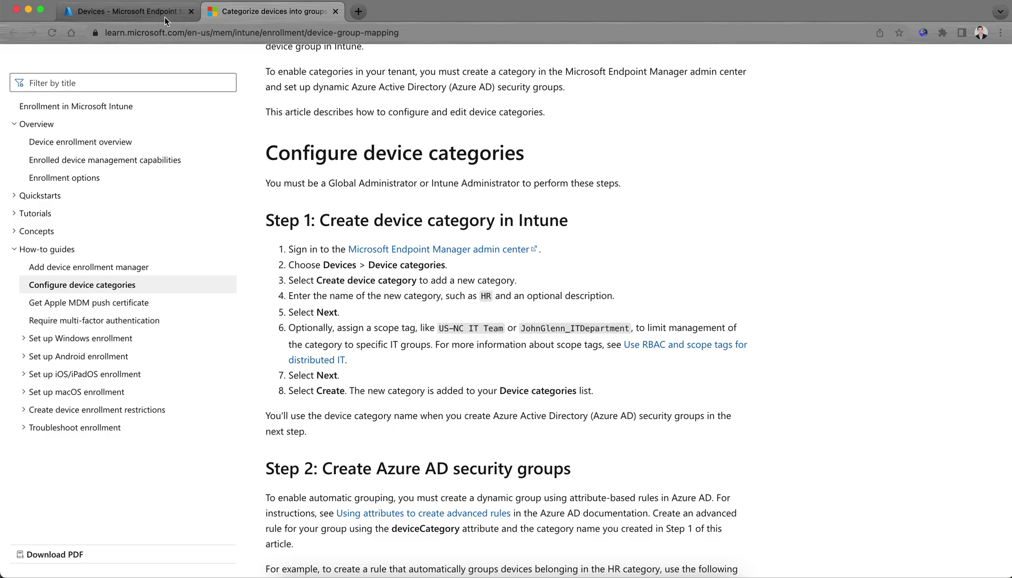
pyautogui.moveTo(378, 224); pyautogui.dragTo(528, 223)
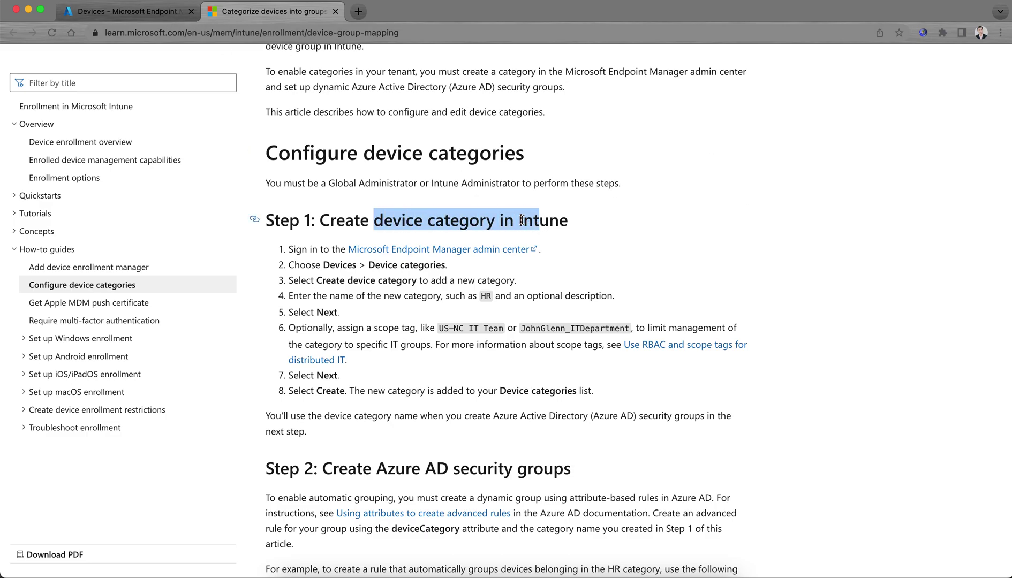
pyautogui.click(150, 15)
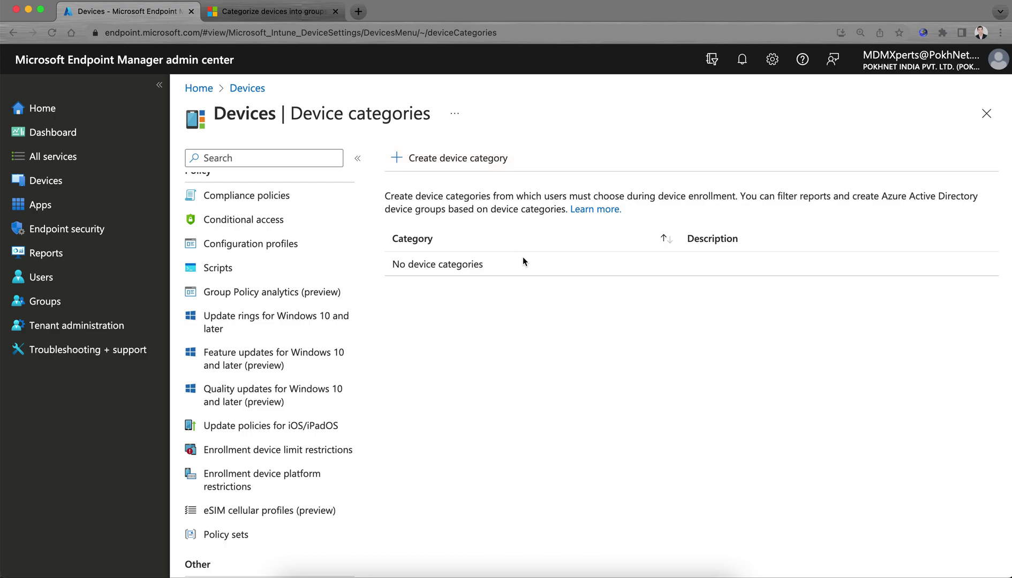
pyautogui.click(456, 158)
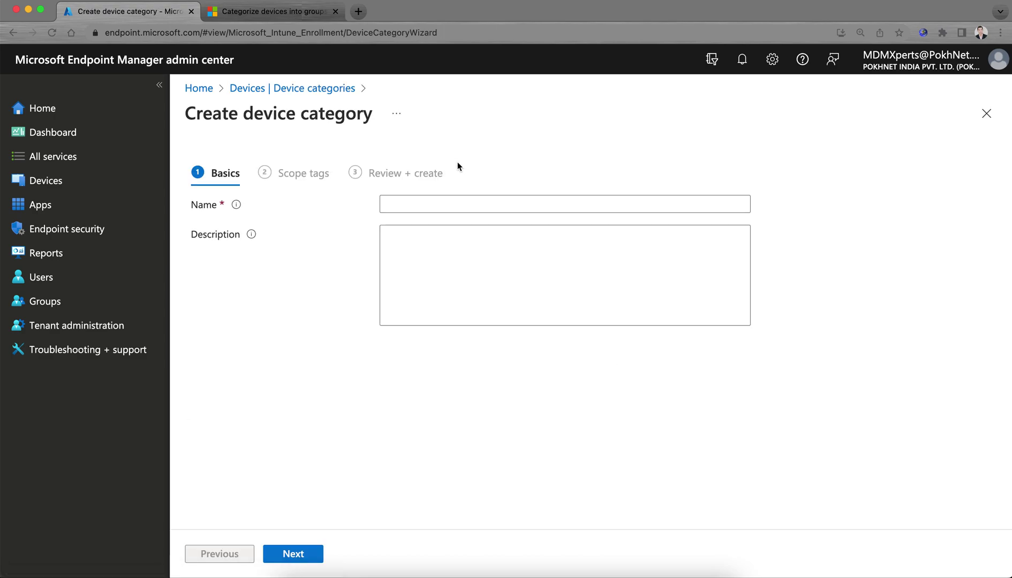
pyautogui.click(442, 204)
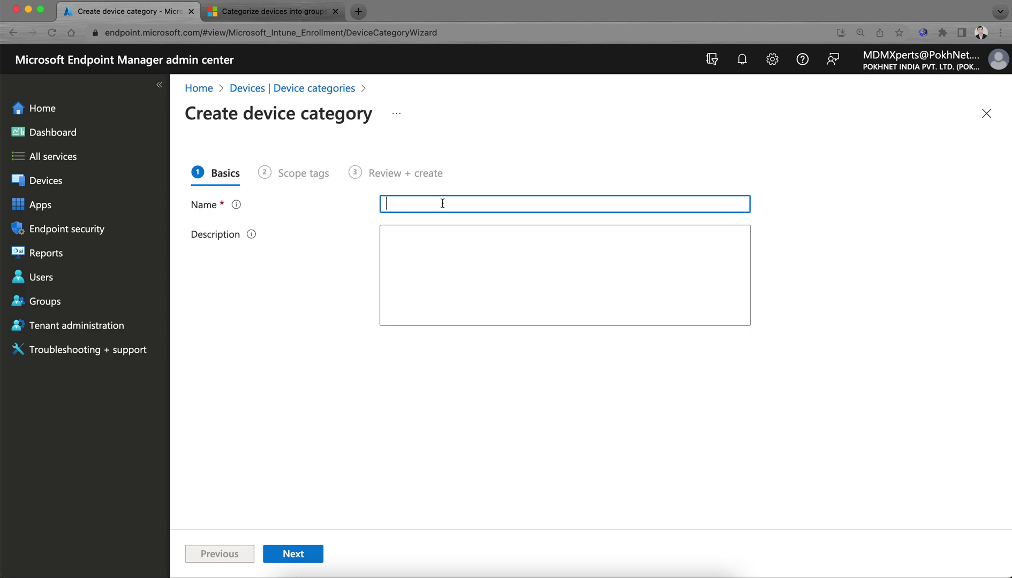
pyautogui.write('Android OS')
pyautogui.click(309, 554)
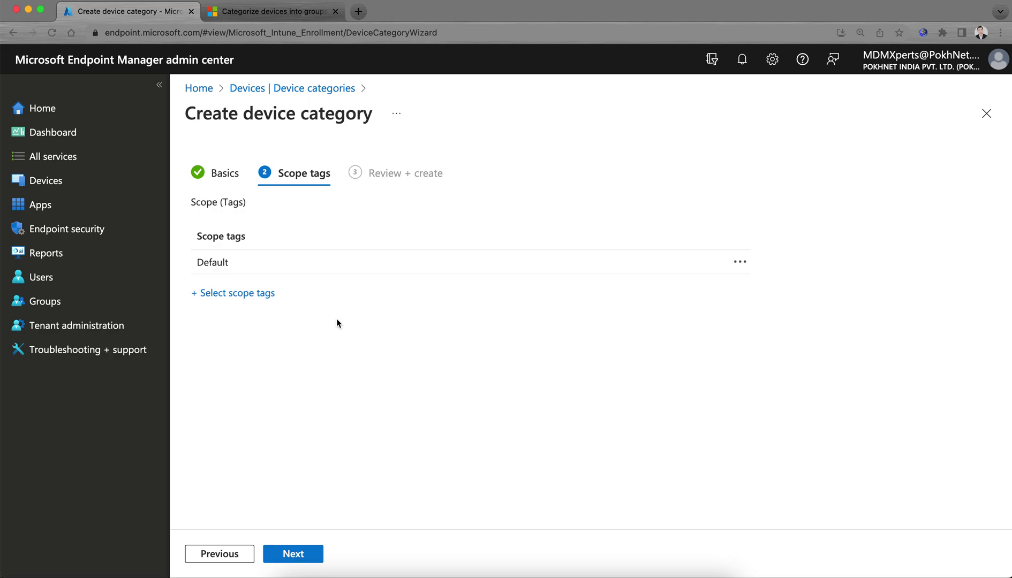
pyautogui.click(267, 294)
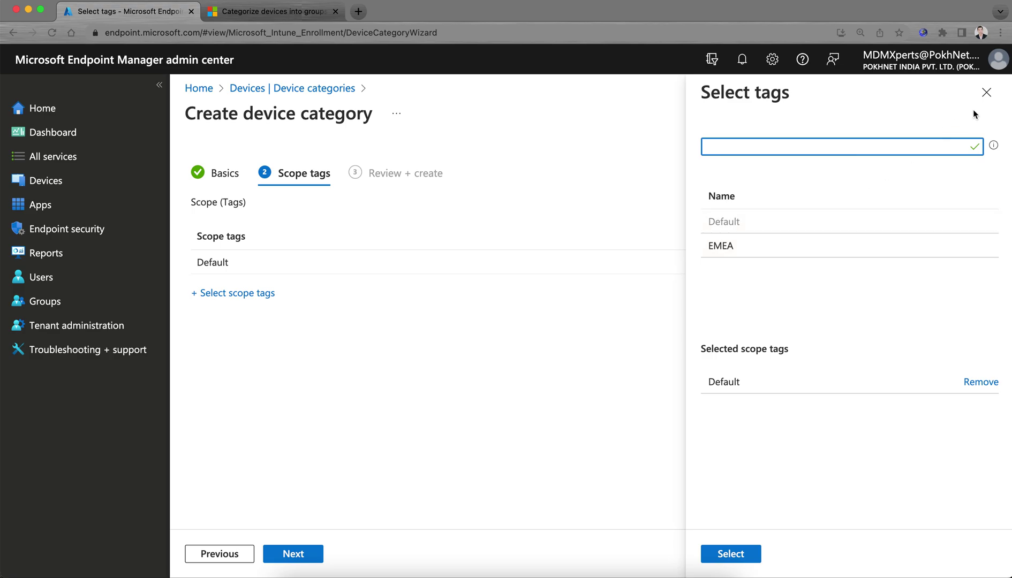
pyautogui.click(986, 92)
pyautogui.click(986, 114)
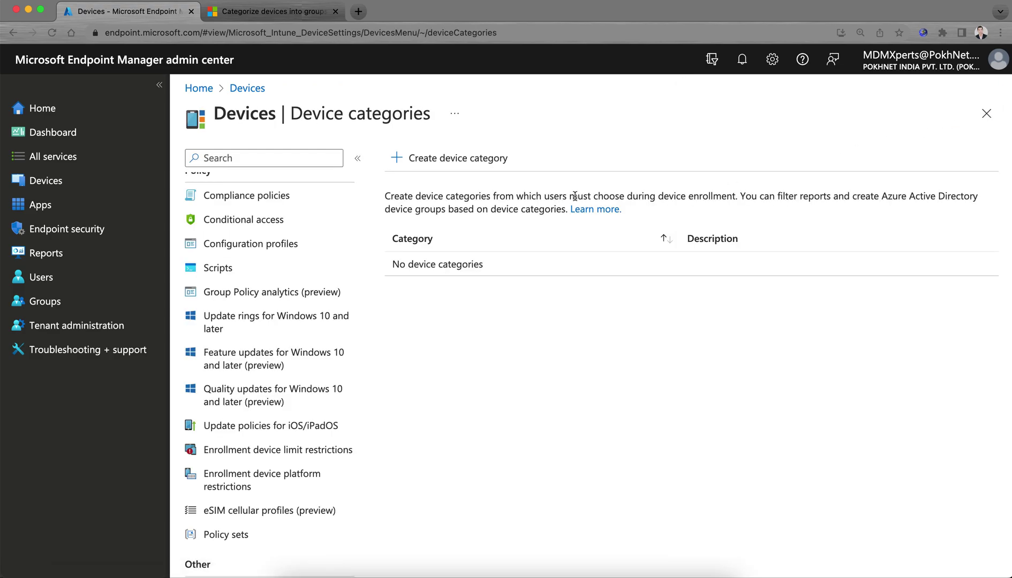
# Start a new device category and enter the name 'Andriod OS'.
pyautogui.click(484, 157)
pyautogui.click(412, 204)
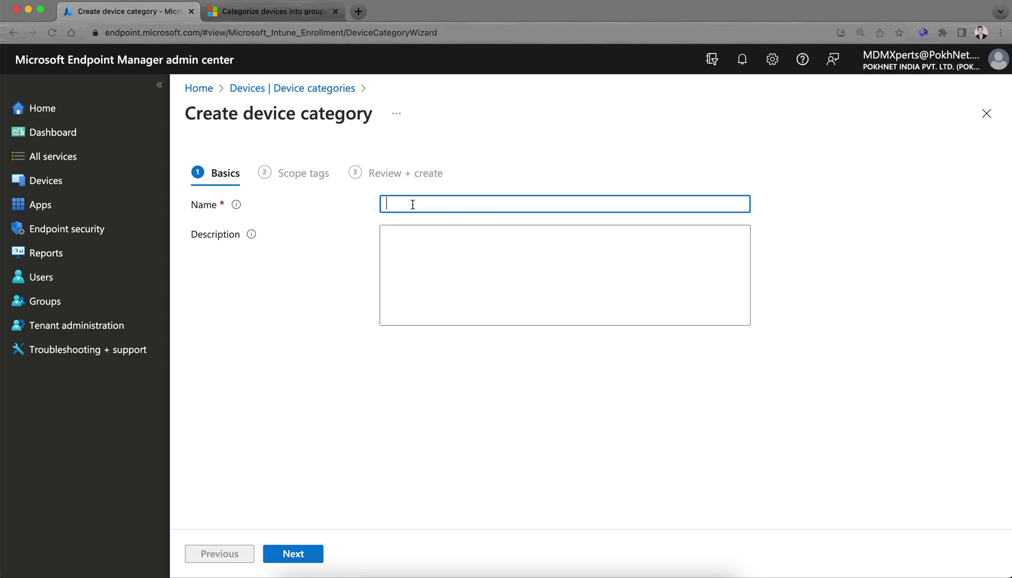
pyautogui.write('Ipad')
pyautogui.press('BackSpace')
pyautogui.press('BackSpace')
pyautogui.press('BackSpace')
pyautogui.write('Andorodi')
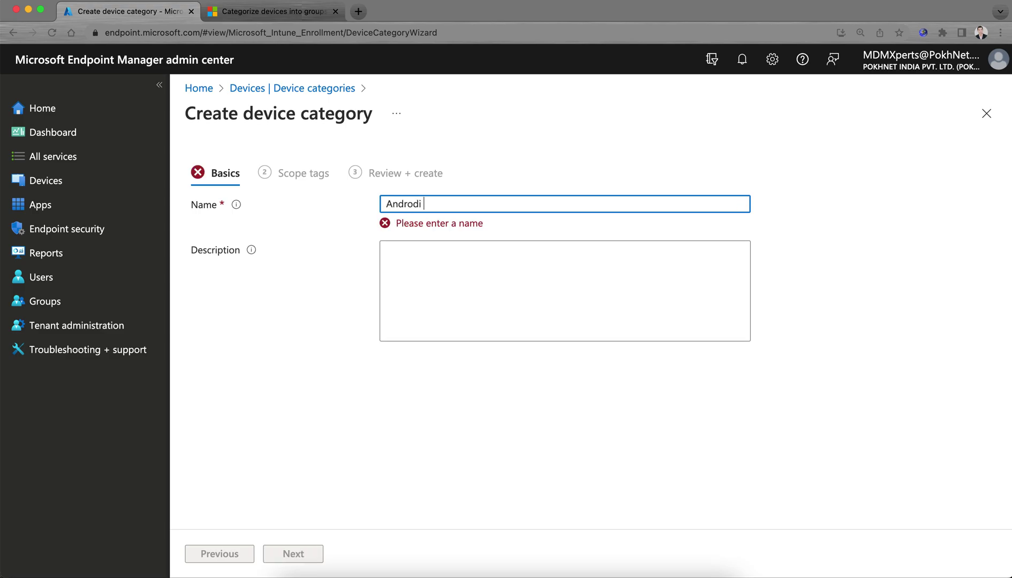
pyautogui.write(' OS')
pyautogui.press('BackSpace')
pyautogui.press('BackSpace')
pyautogui.press('BackSpace')
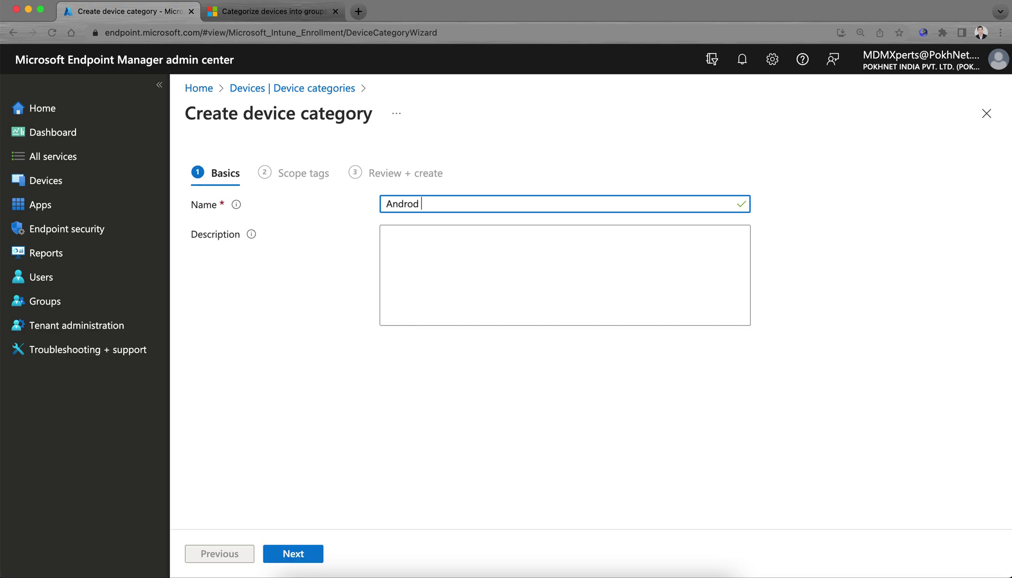
pyautogui.write('iD od OS')
pyautogui.click(447, 239)
# Keep the Default scope tag and create the 'Andriod OS' category.
pyautogui.click(313, 557)
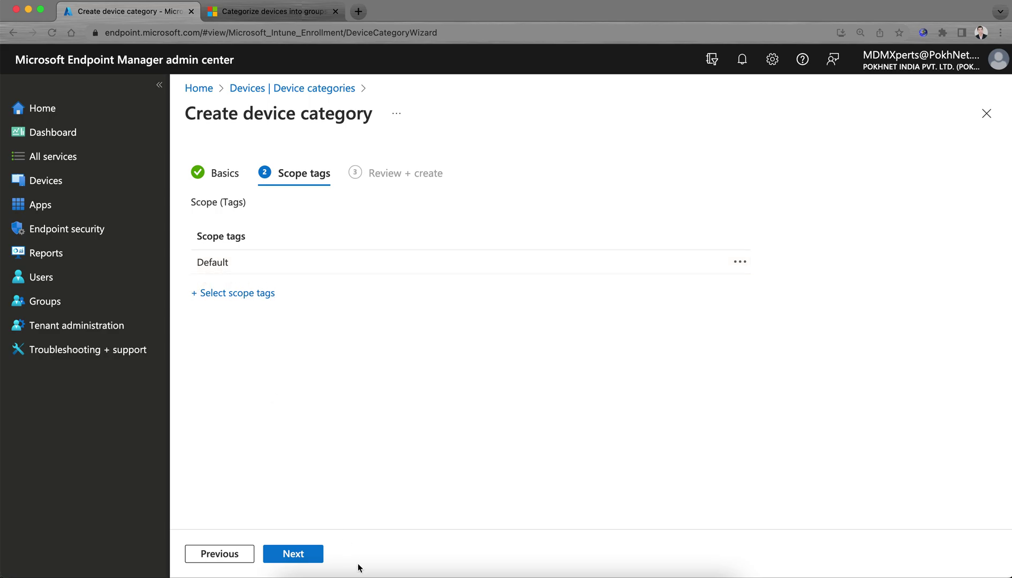
pyautogui.click(313, 556)
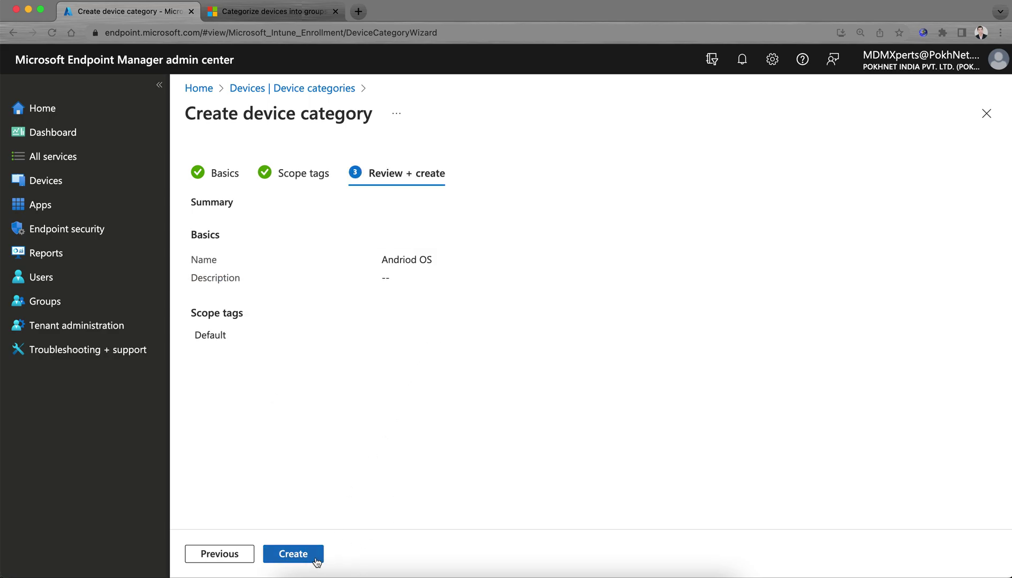
pyautogui.click(317, 560)
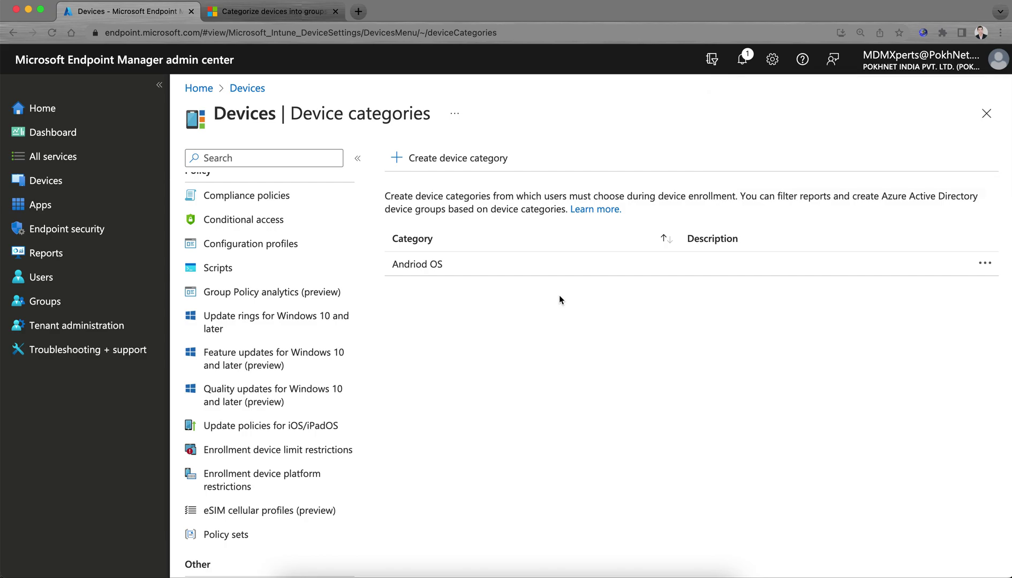
# Rename the 'Andriod OS' category to 'Android OS' and save it.
pyautogui.click(984, 264)
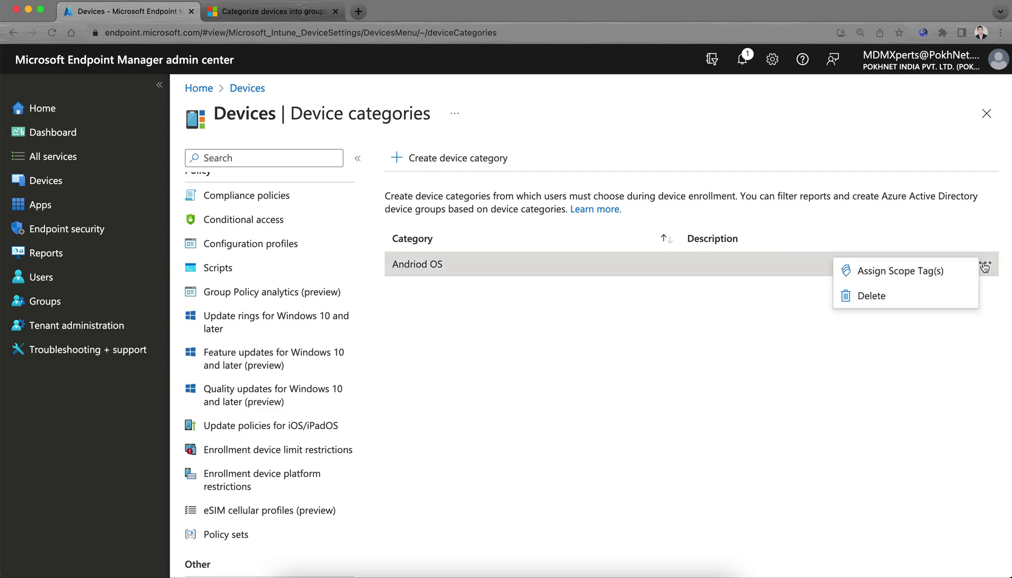
pyautogui.click(434, 266)
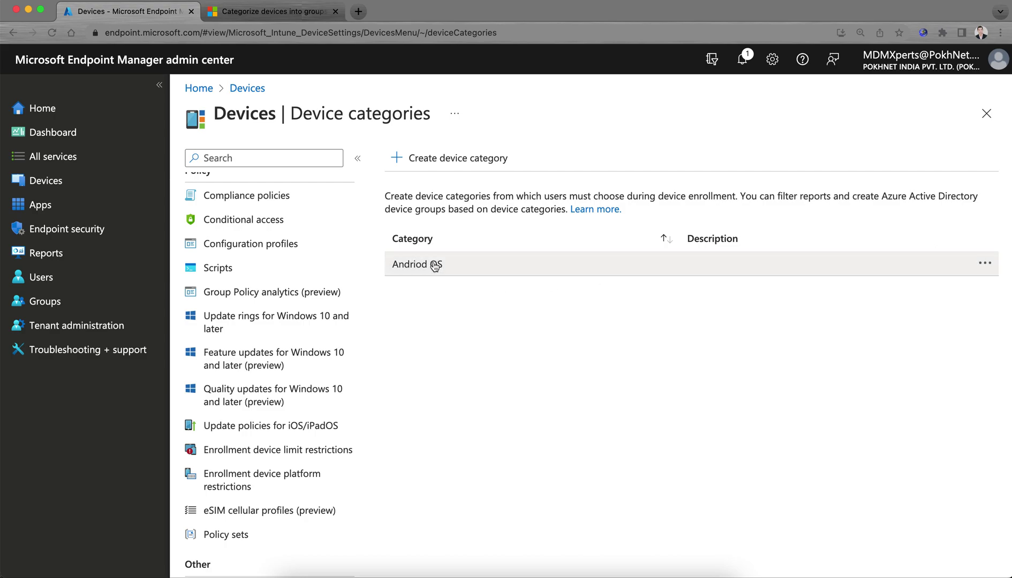
pyautogui.click(434, 266)
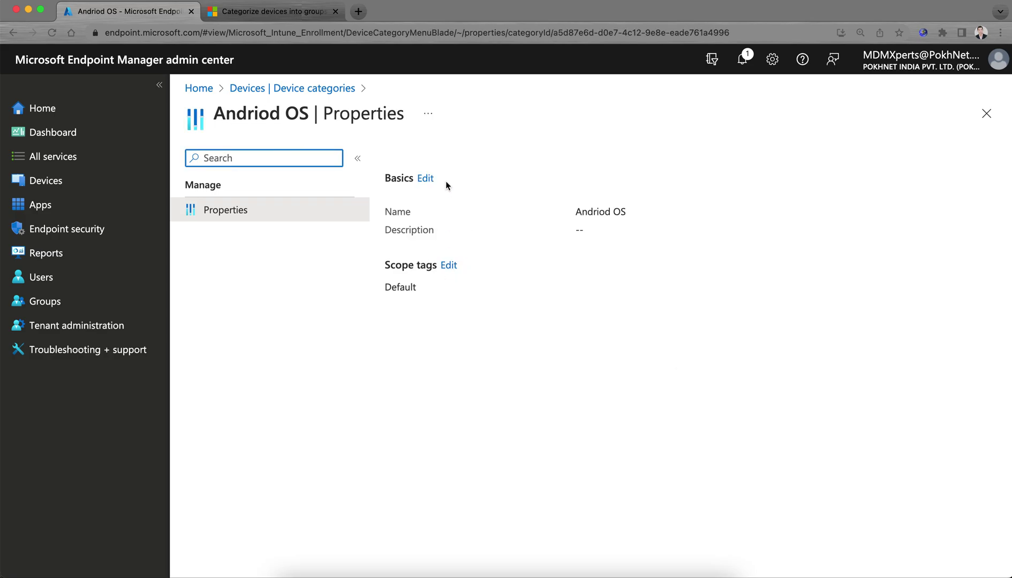
pyautogui.click(429, 179)
pyautogui.click(448, 205)
pyautogui.press('BackSpace')
pyautogui.press('BackSpace')
pyautogui.press('BackSpace')
pyautogui.press('BackSpace')
pyautogui.press('BackSpace')
pyautogui.press('BackSpace')
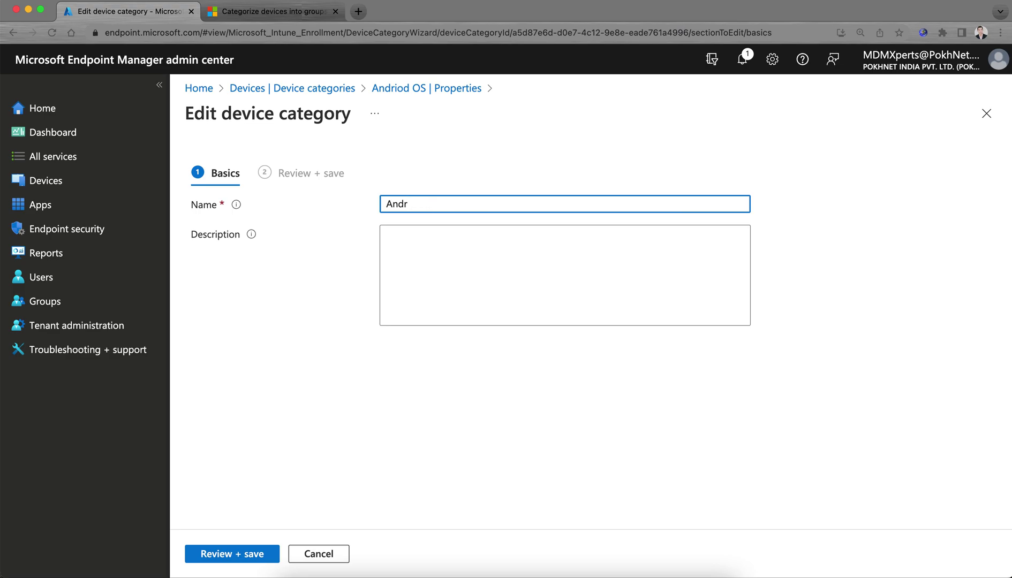
pyautogui.write('oid OS')
pyautogui.click(227, 553)
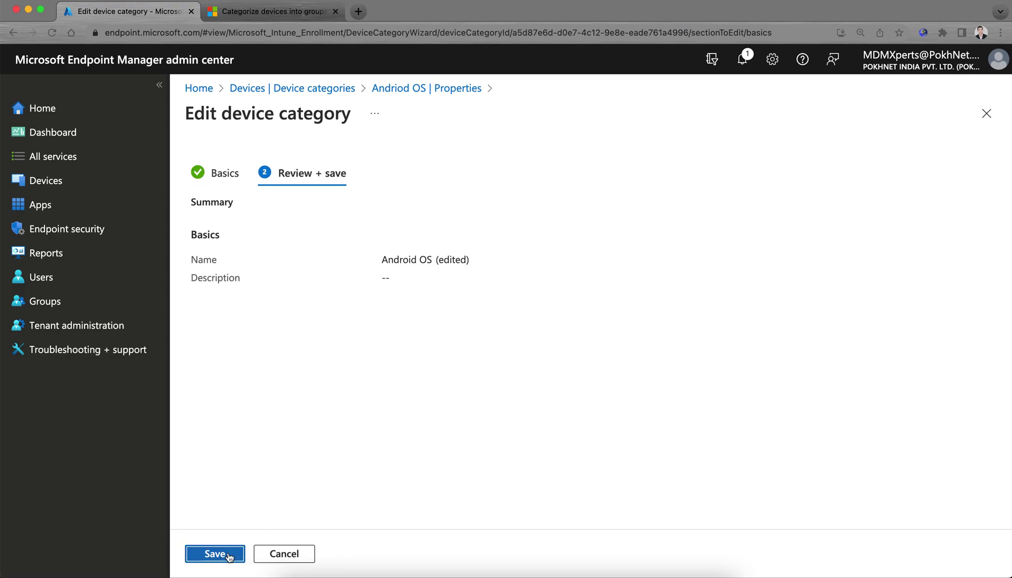
pyautogui.click(228, 553)
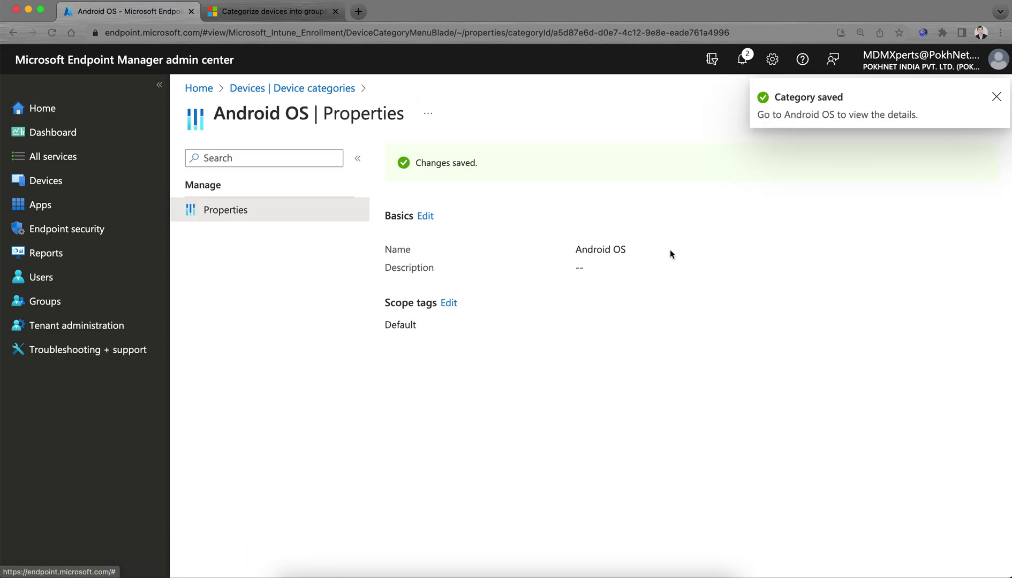
# Check the saved Android OS name and Default scope tag, then begin another device category.
pyautogui.moveTo(427, 325); pyautogui.dragTo(379, 325)
pyautogui.click(448, 344)
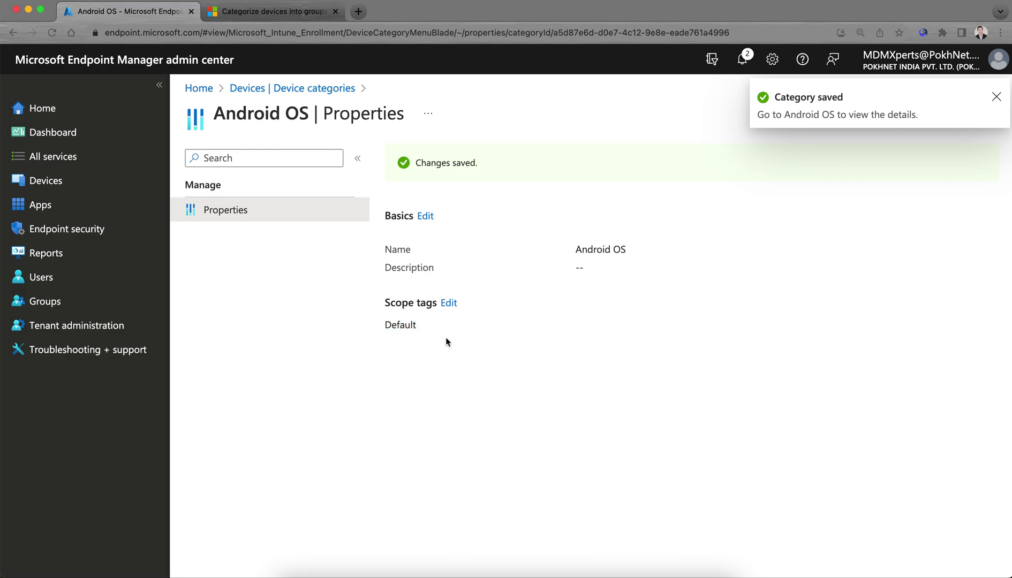
pyautogui.moveTo(574, 250); pyautogui.dragTo(650, 261)
pyautogui.click(596, 266)
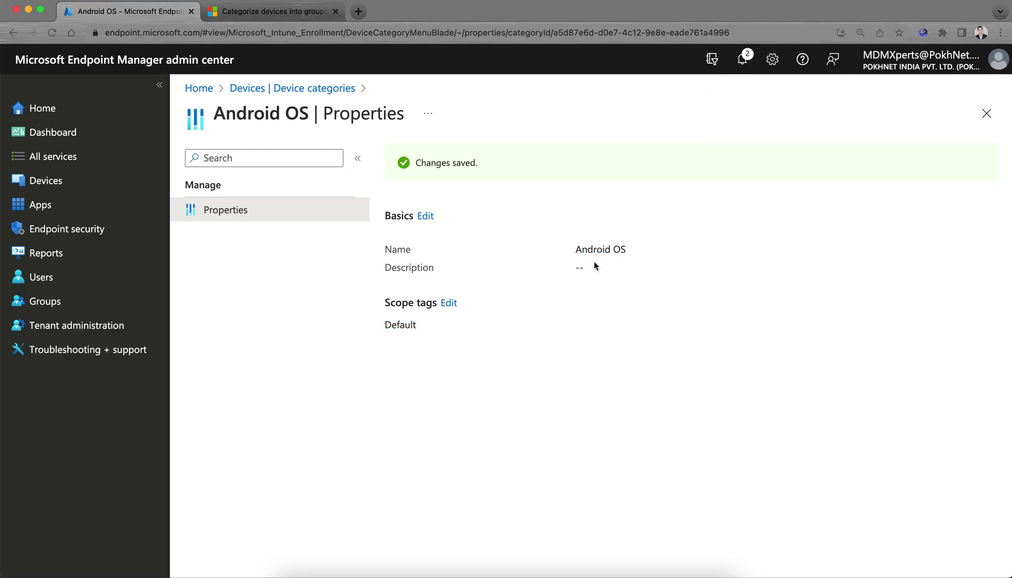
pyautogui.click(331, 87)
pyautogui.click(486, 157)
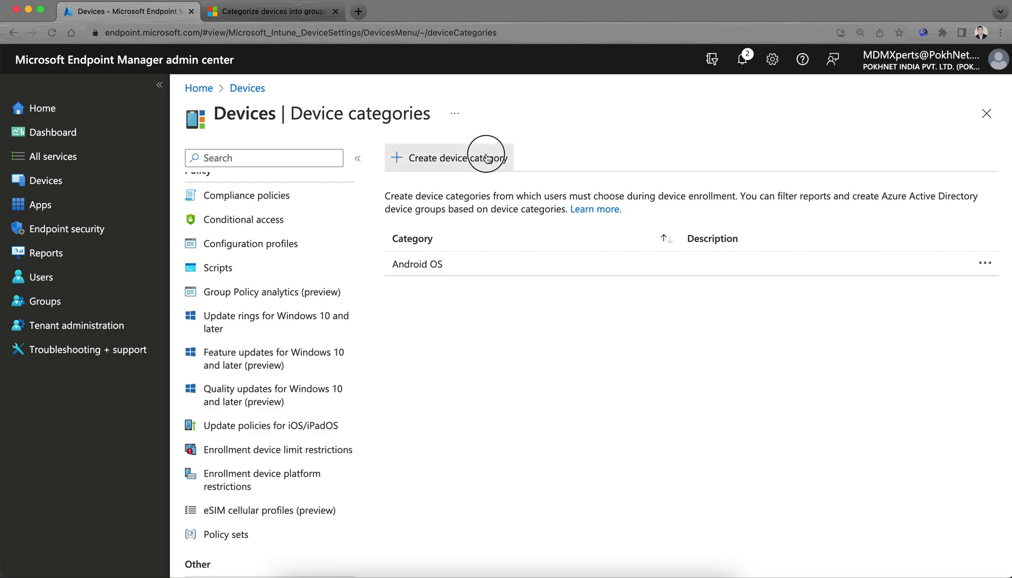
pyautogui.click(482, 205)
# Enter 'India Users' as the new category's name.
pyautogui.write('iPAD')
pyautogui.press('BackSpace')
pyautogui.press('BackSpace')
pyautogui.press('BackSpace')
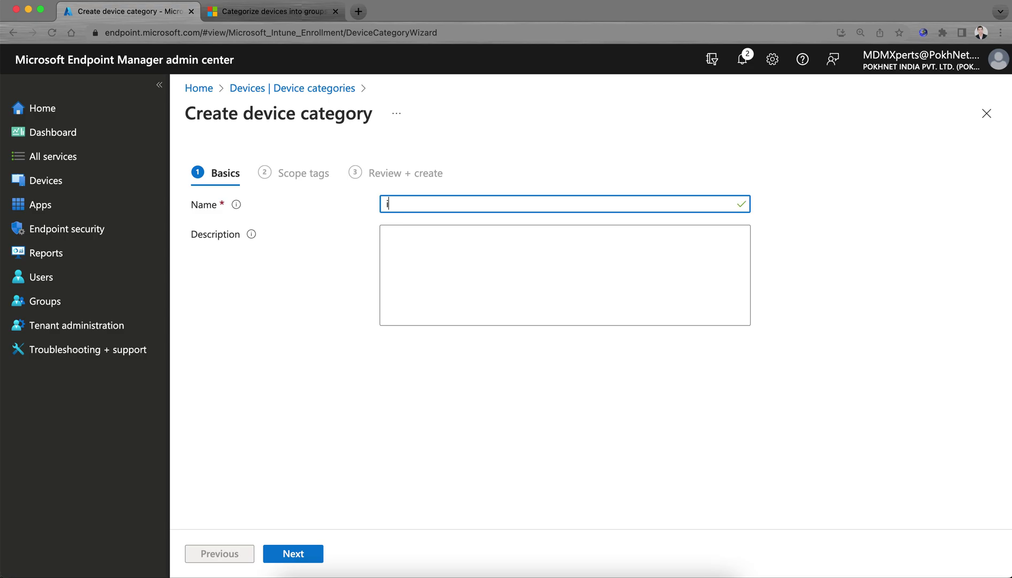
pyautogui.write('pad OS')
pyautogui.moveTo(503, 207); pyautogui.dragTo(332, 205)
pyautogui.press('BackSpace')
pyautogui.write('Windows OS')
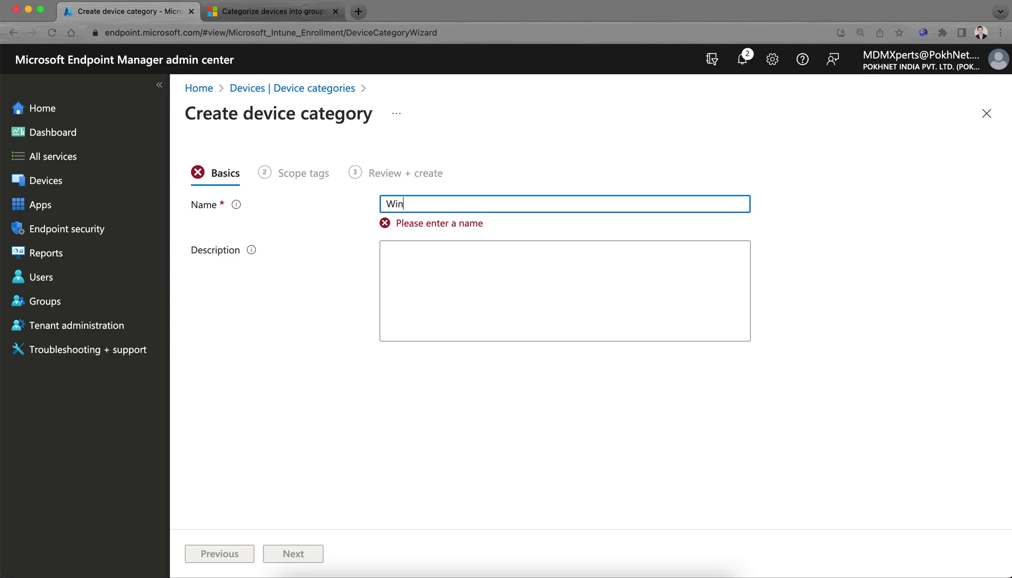
pyautogui.press('BackSpace')
pyautogui.press('BackSpace')
pyautogui.press('BackSpace')
pyautogui.press('BackSpace')
pyautogui.press('BackSpace')
pyautogui.press('BackSpace')
pyautogui.press('BackSpace')
pyautogui.press('BackSpace')
pyautogui.press('BackSpace')
pyautogui.write('India Ousers')
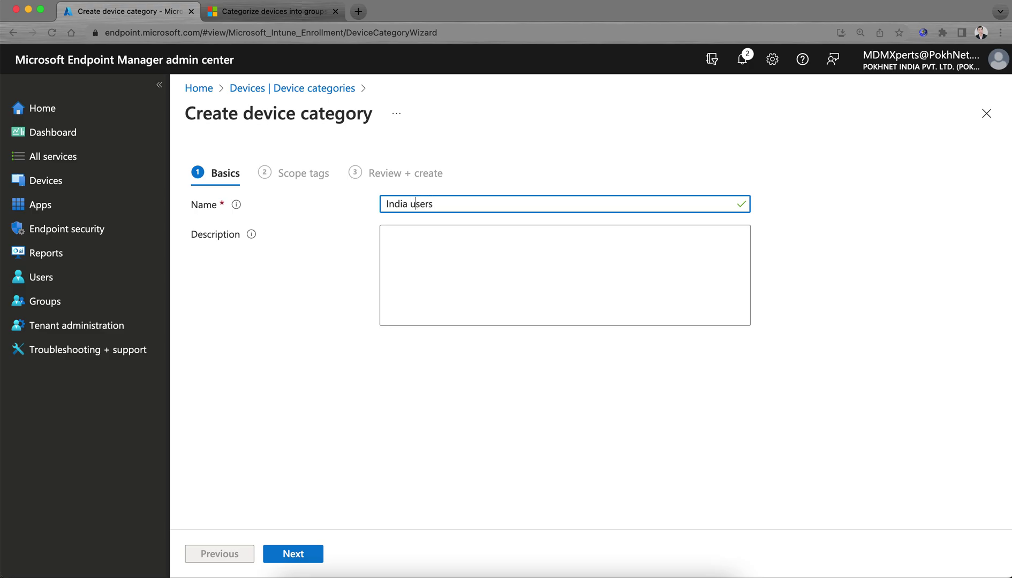
pyautogui.press('BackSpace')
pyautogui.write('Users')
# Keep the Default scope tag and create the India Users category.
pyautogui.click(307, 563)
pyautogui.click(307, 564)
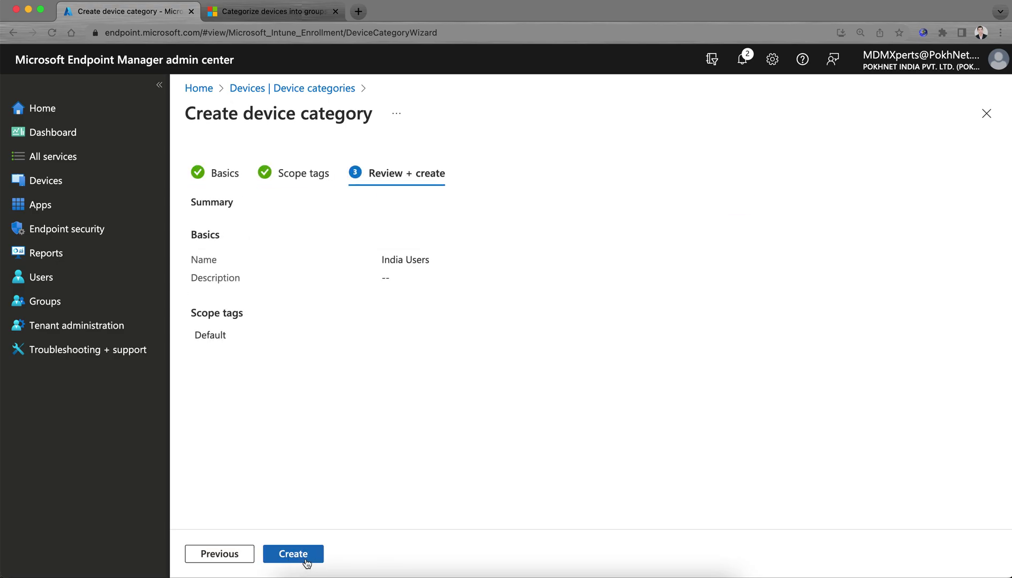
pyautogui.click(249, 557)
pyautogui.click(236, 295)
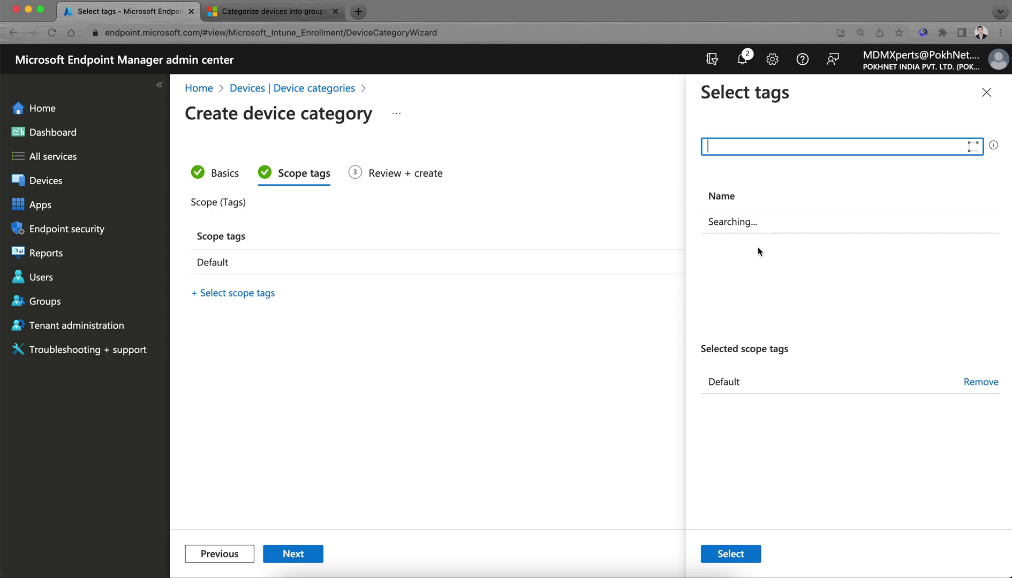
pyautogui.click(986, 92)
pyautogui.click(287, 557)
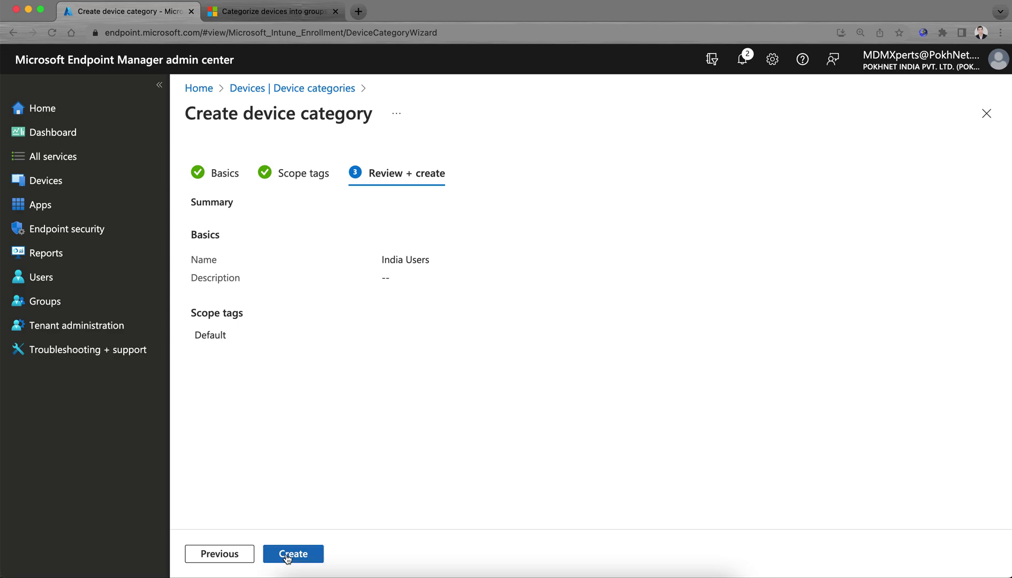
pyautogui.click(288, 556)
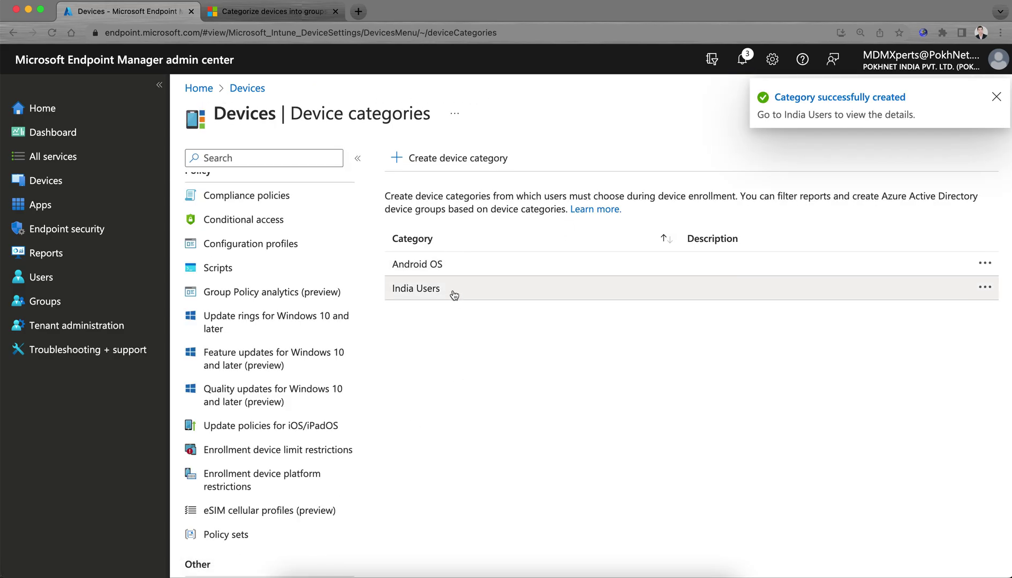
# Check the India Users row's actions menu, glance at the documentation, and return to the list.
pyautogui.click(986, 288)
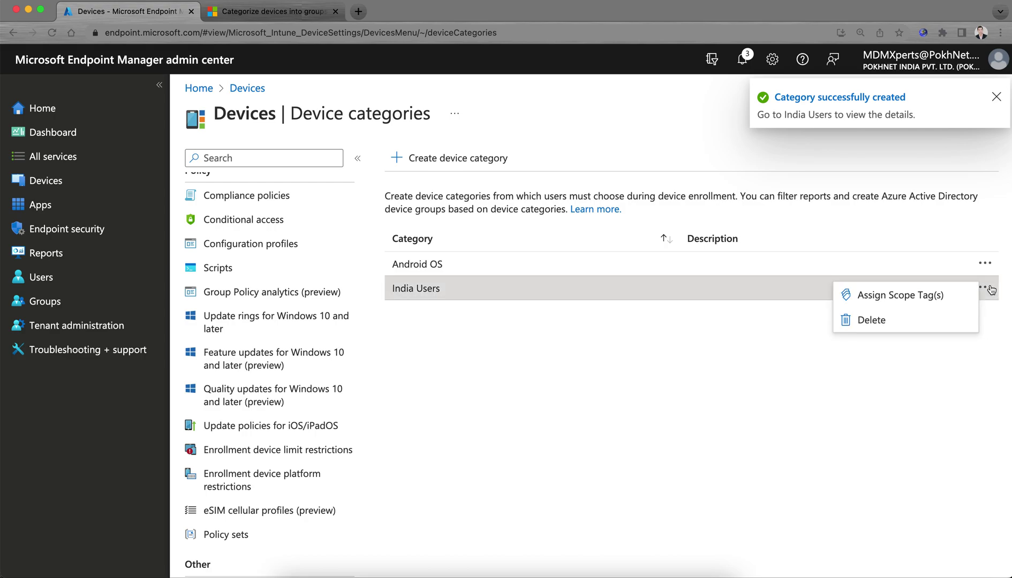
pyautogui.click(795, 348)
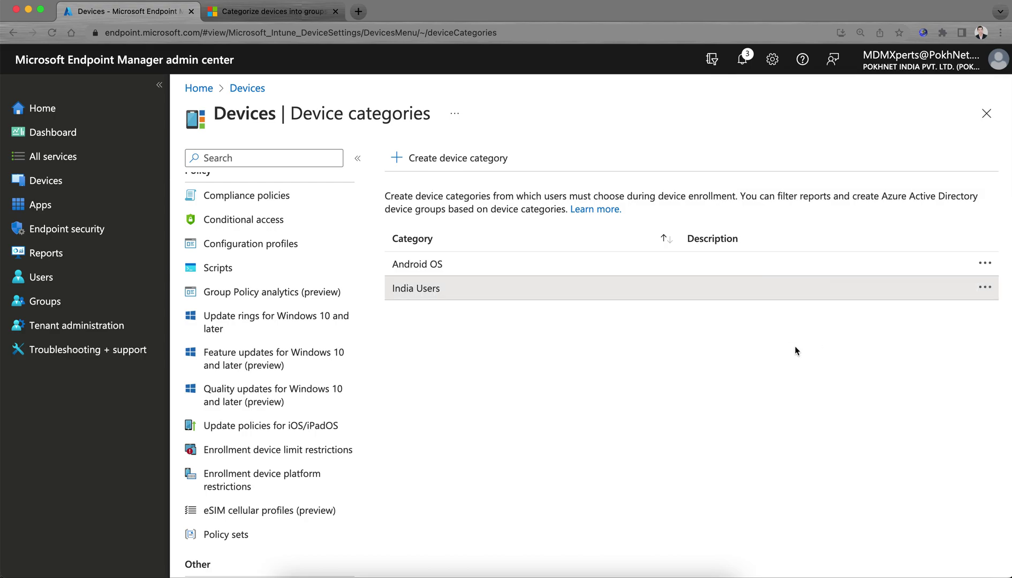
pyautogui.click(300, 17)
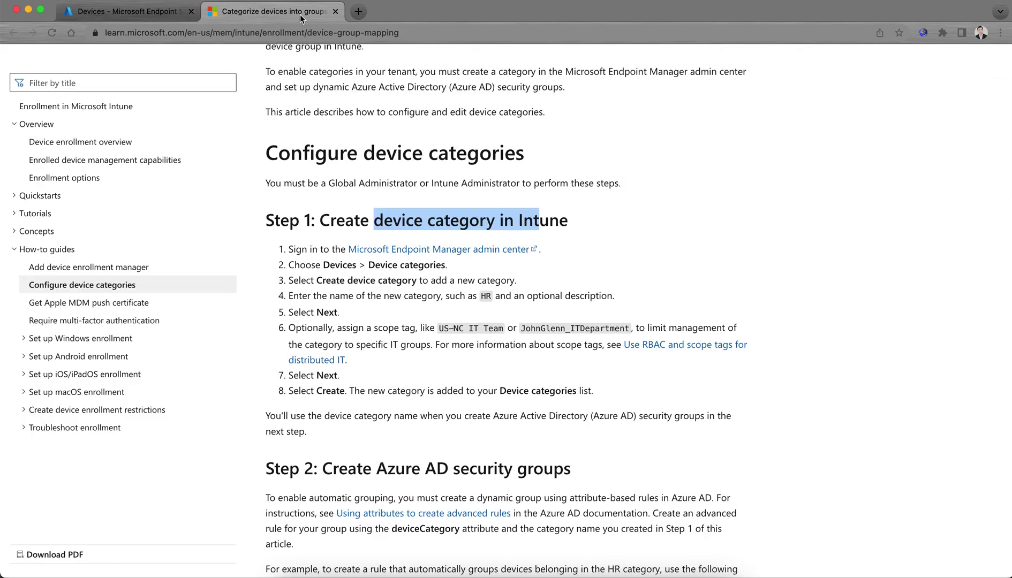
pyautogui.click(144, 16)
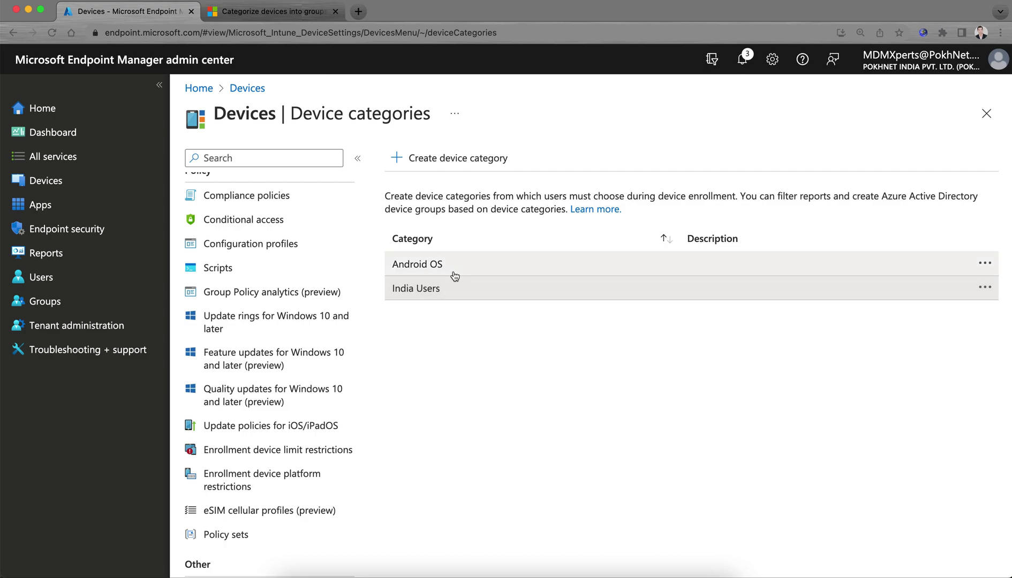
# Read the article's steps on reaching, naming and scope-tagging categories, then return to the category list.
pyautogui.click(287, 11)
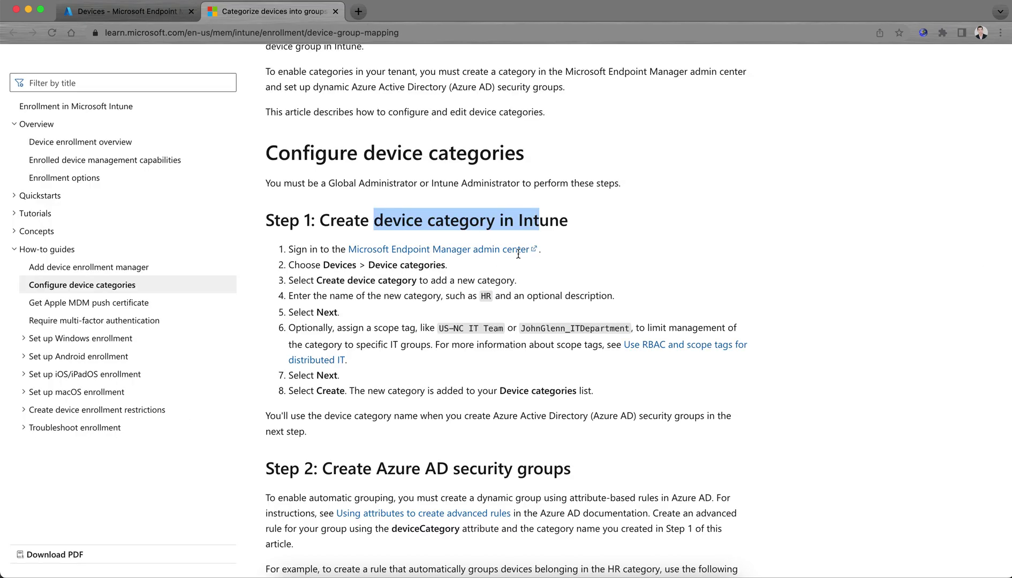
pyautogui.scroll(-1, 747, 308)
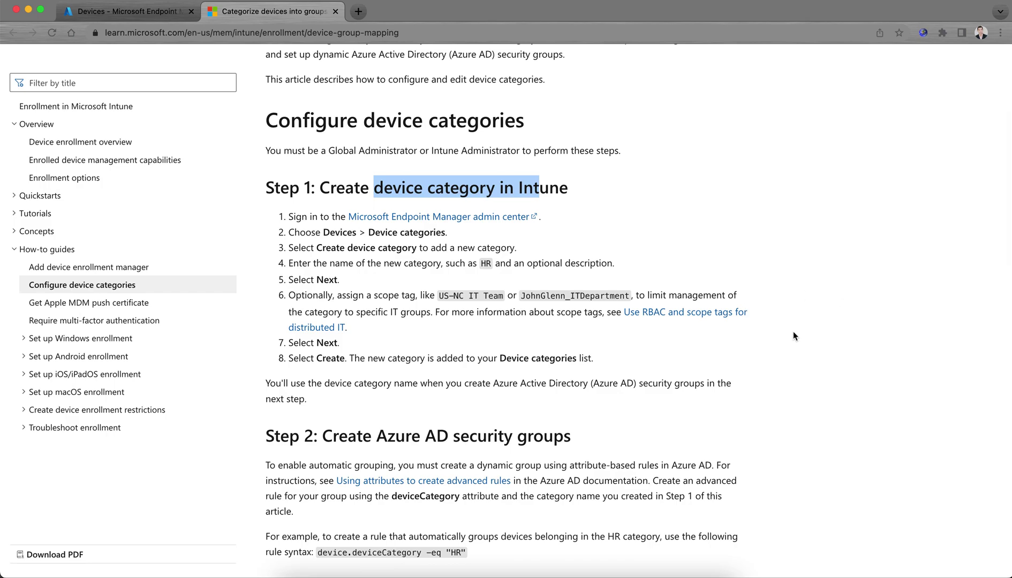
pyautogui.moveTo(322, 231); pyautogui.dragTo(542, 248)
pyautogui.click(380, 264)
pyautogui.moveTo(316, 264); pyautogui.dragTo(507, 268)
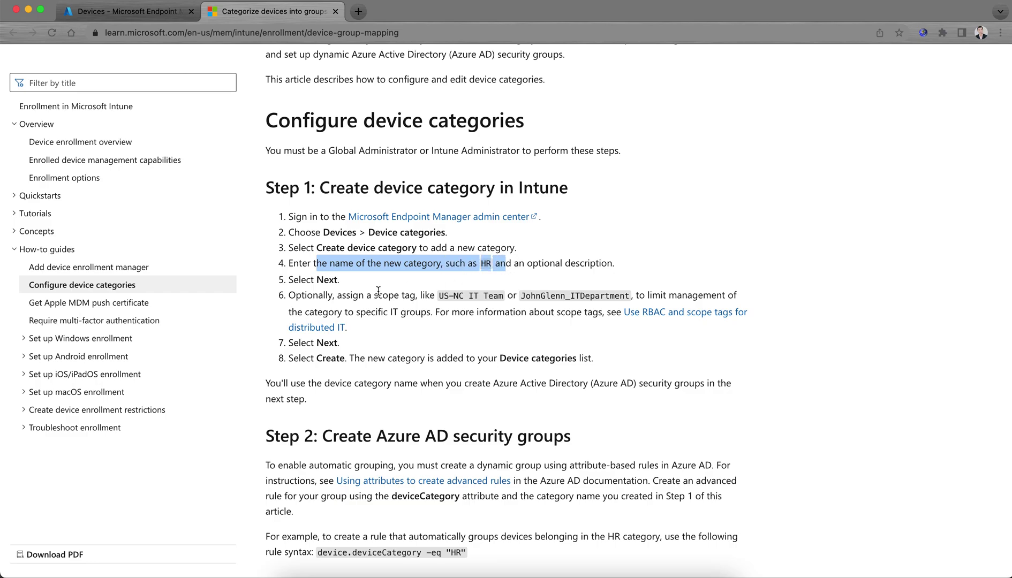
pyautogui.click(356, 296)
pyautogui.moveTo(338, 296); pyautogui.dragTo(494, 301)
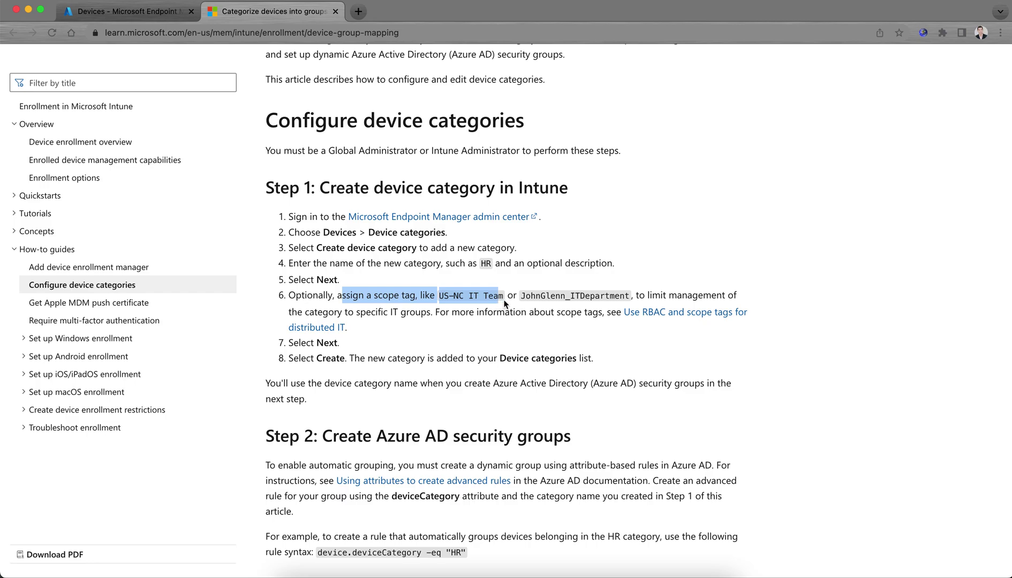
pyautogui.click(496, 300)
pyautogui.scroll(-1, 699, 346)
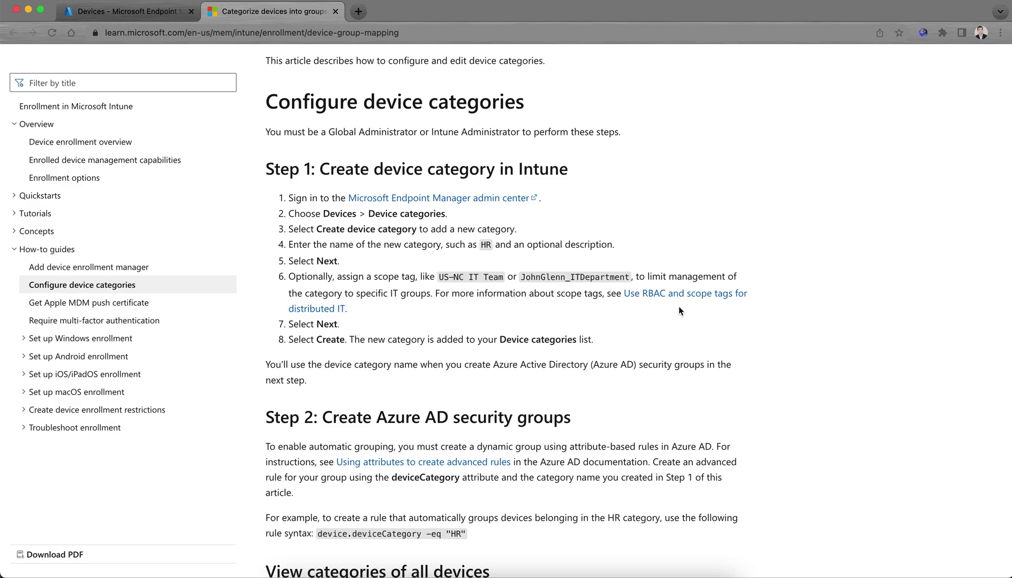
pyautogui.scroll(-3, 678, 311)
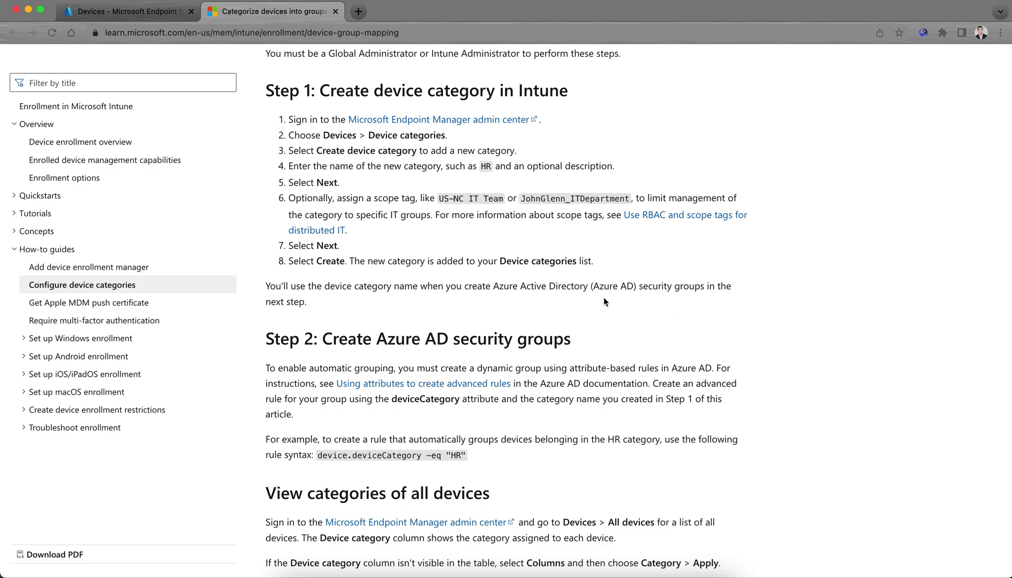
pyautogui.scroll(-1, 604, 299)
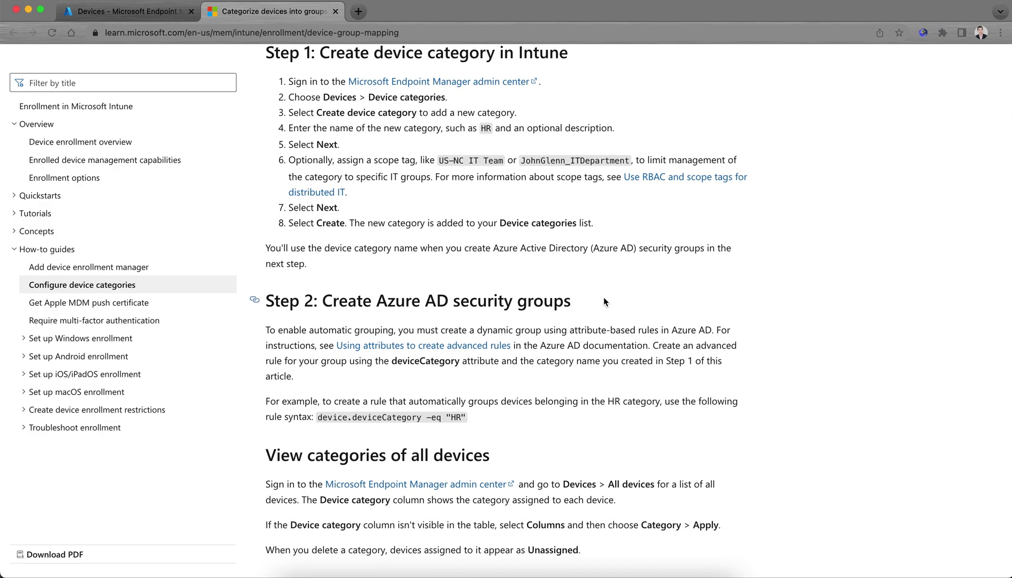
pyautogui.click(180, 12)
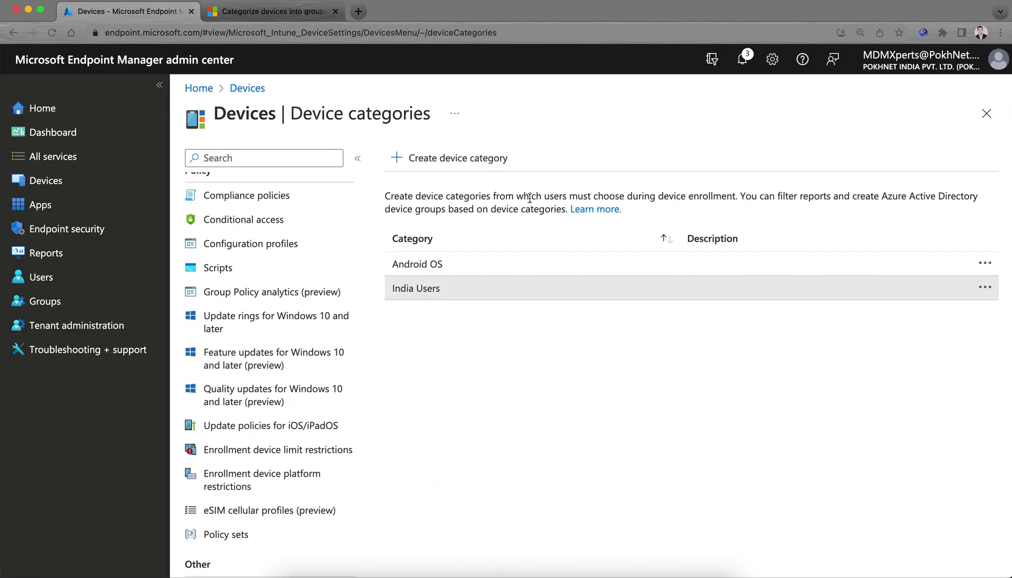
# Open Android OS properties, select its name, and load 'portal' in a new browser tab.
pyautogui.click(438, 264)
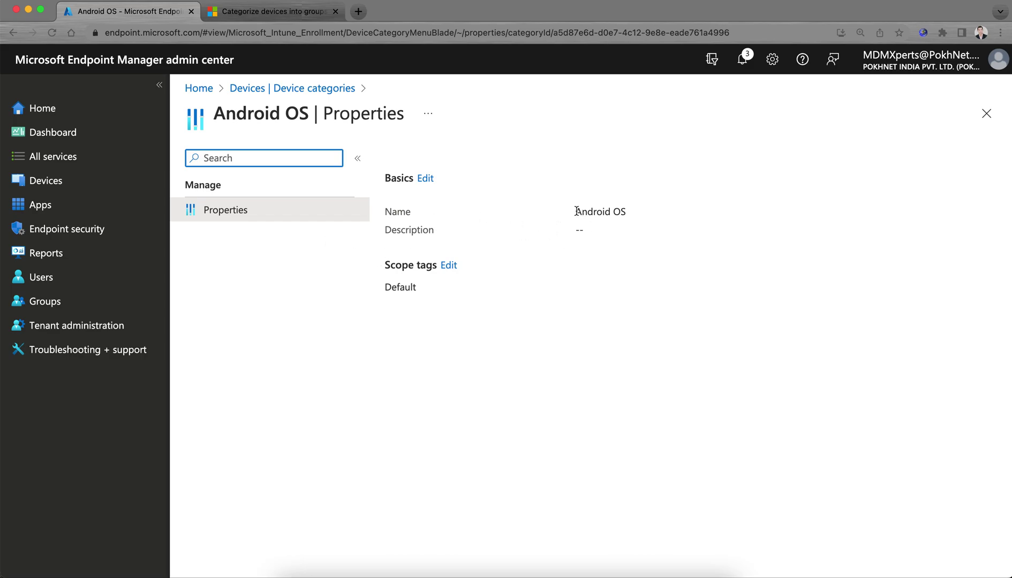
pyautogui.moveTo(575, 212); pyautogui.dragTo(645, 215)
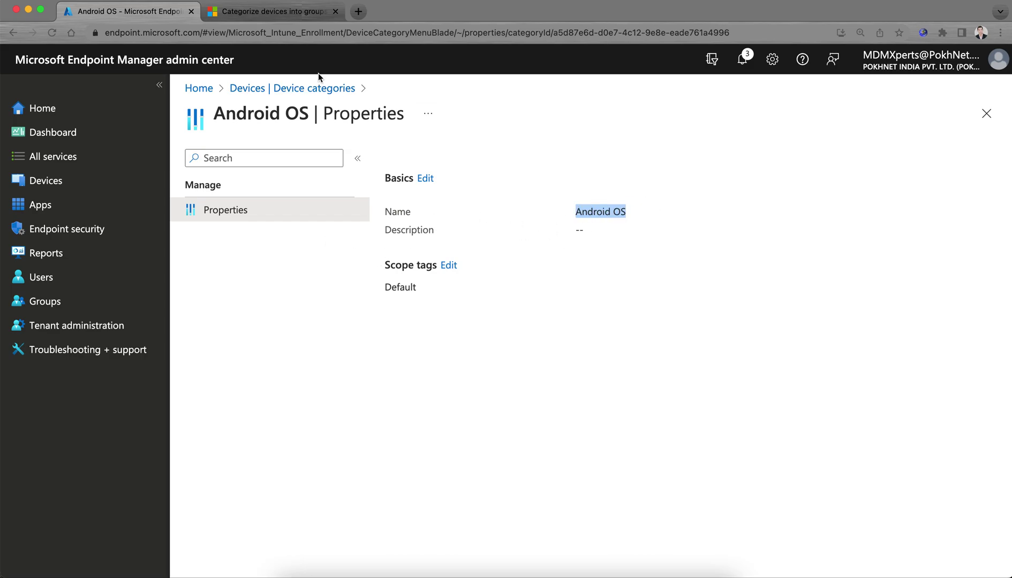
pyautogui.click(358, 12)
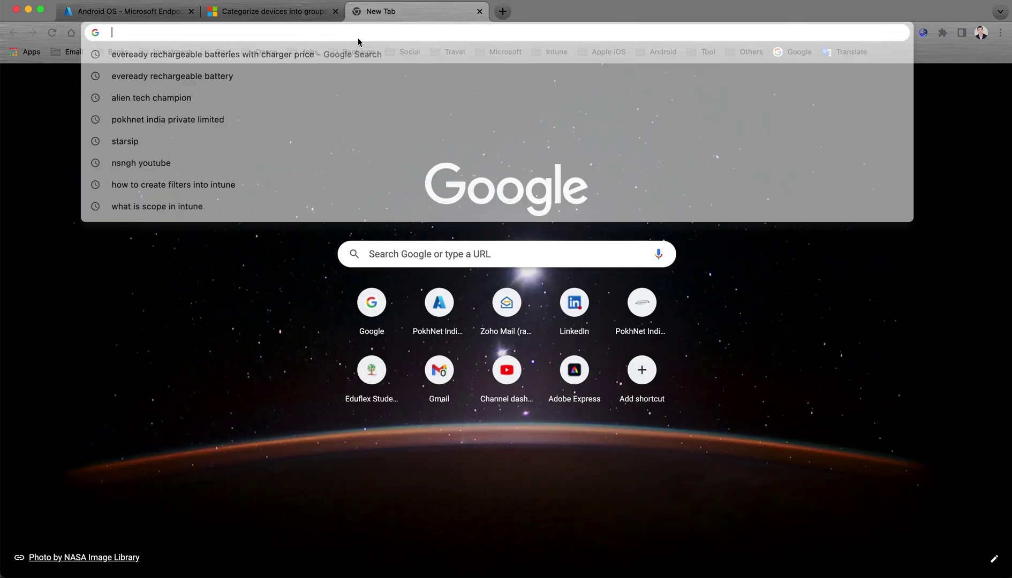
pyautogui.write('portal')
pyautogui.press('Return')
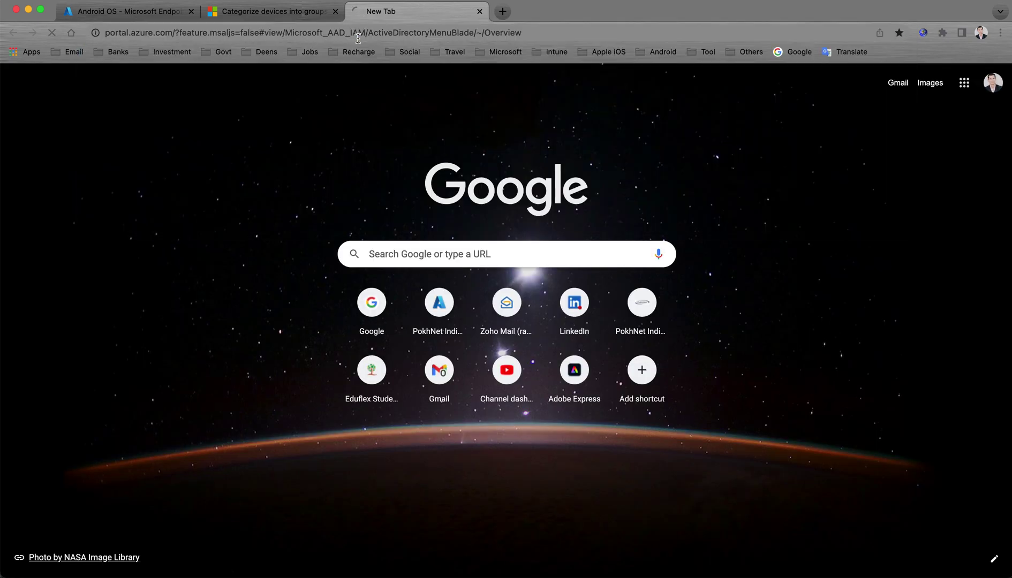
pyautogui.click(129, 11)
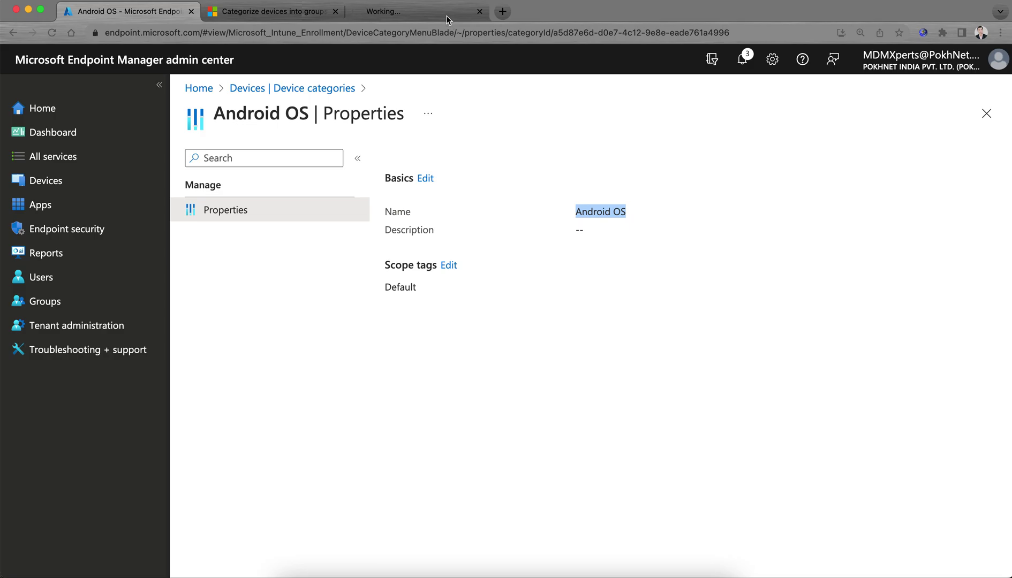
pyautogui.click(445, 13)
pyautogui.click(289, 15)
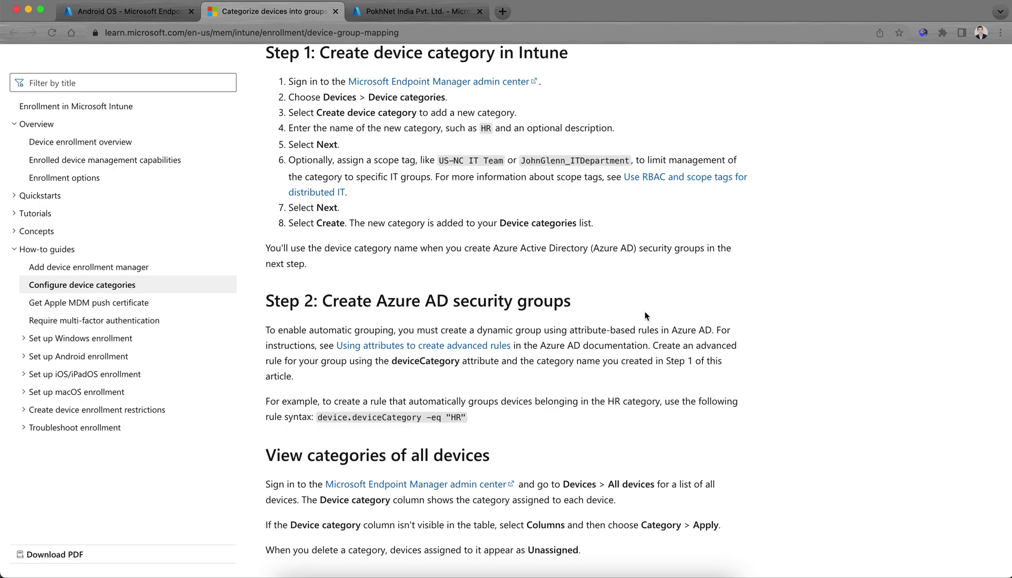
# Scroll the article to Step 2 on Azure AD security groups, then view the Azure AD Overview.
pyautogui.scroll(-5, 645, 316)
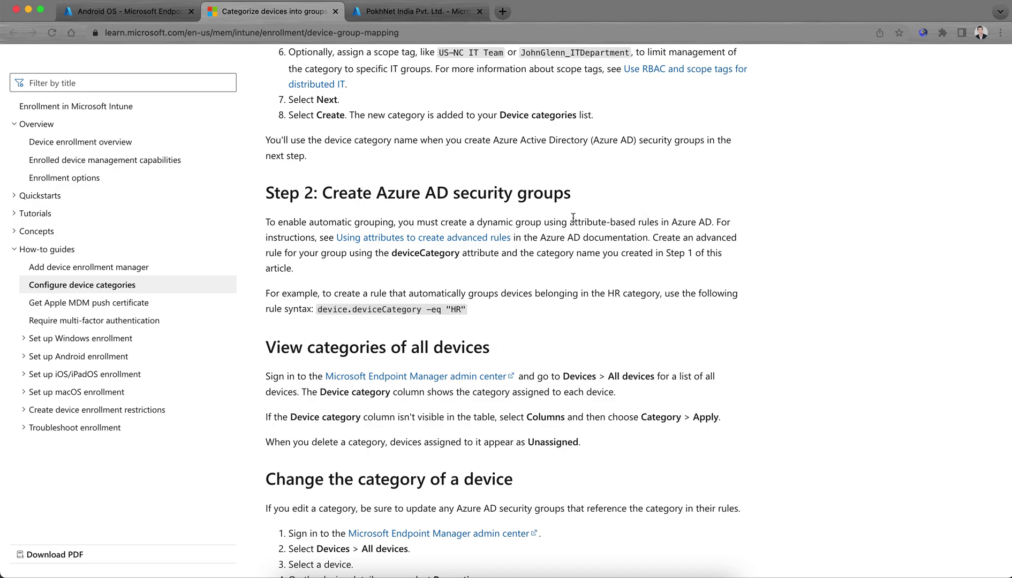
pyautogui.click(402, 17)
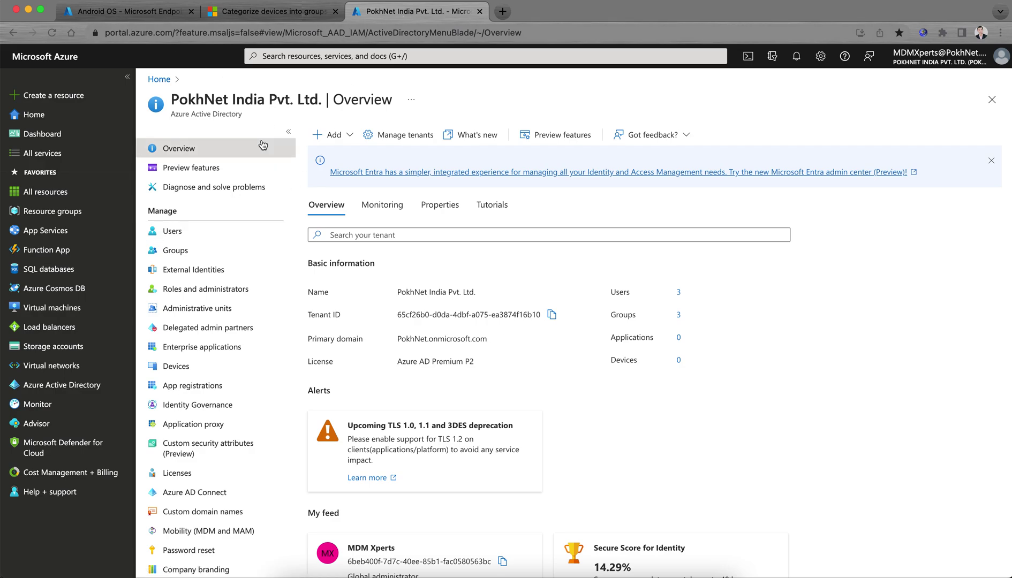
# Start a new group from the tenant's Groups list, keeping Security as the group type.
pyautogui.click(210, 250)
pyautogui.click(353, 134)
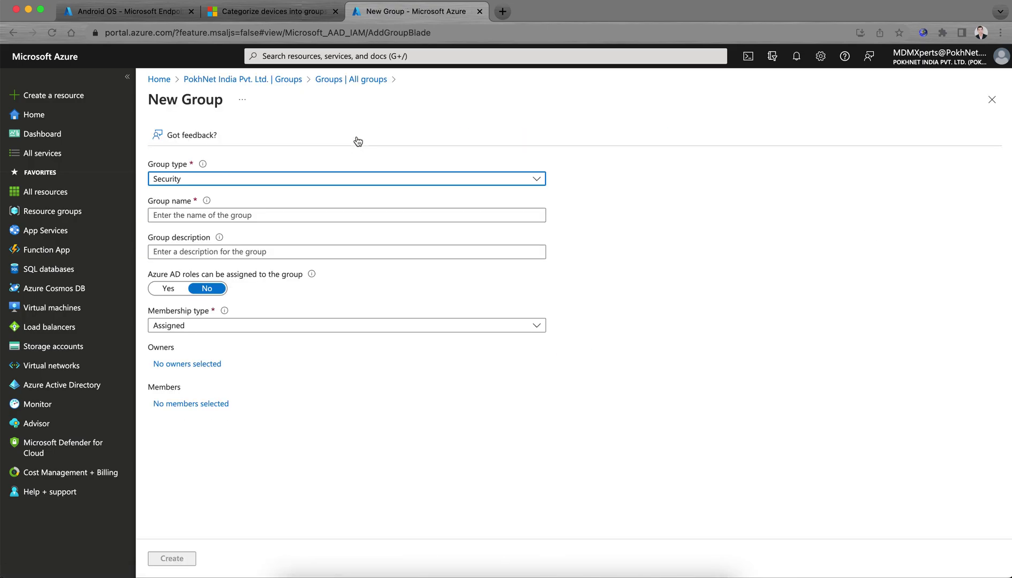
pyautogui.click(216, 215)
pyautogui.click(204, 177)
pyautogui.click(208, 195)
pyautogui.click(205, 215)
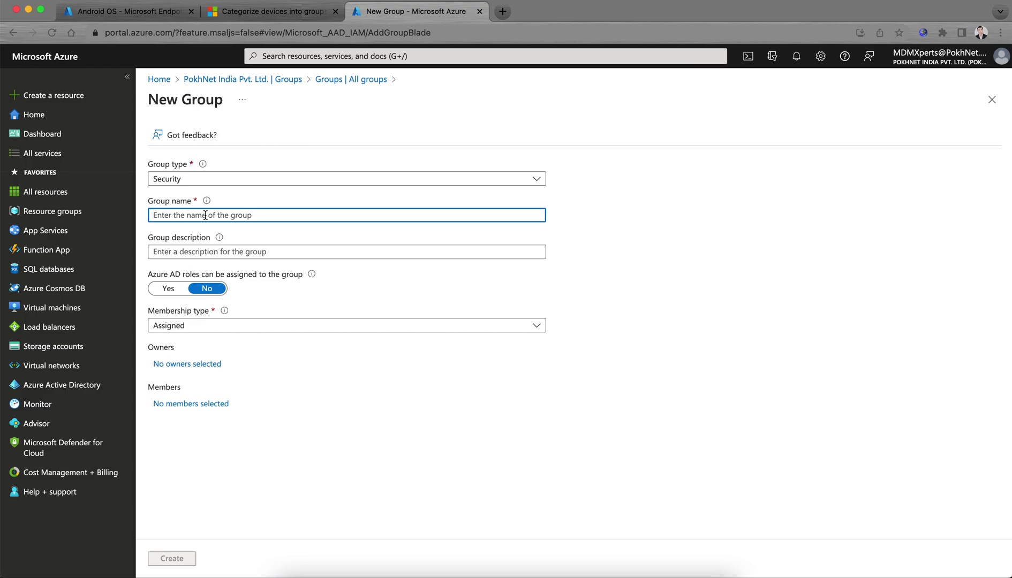
pyautogui.click(128, 11)
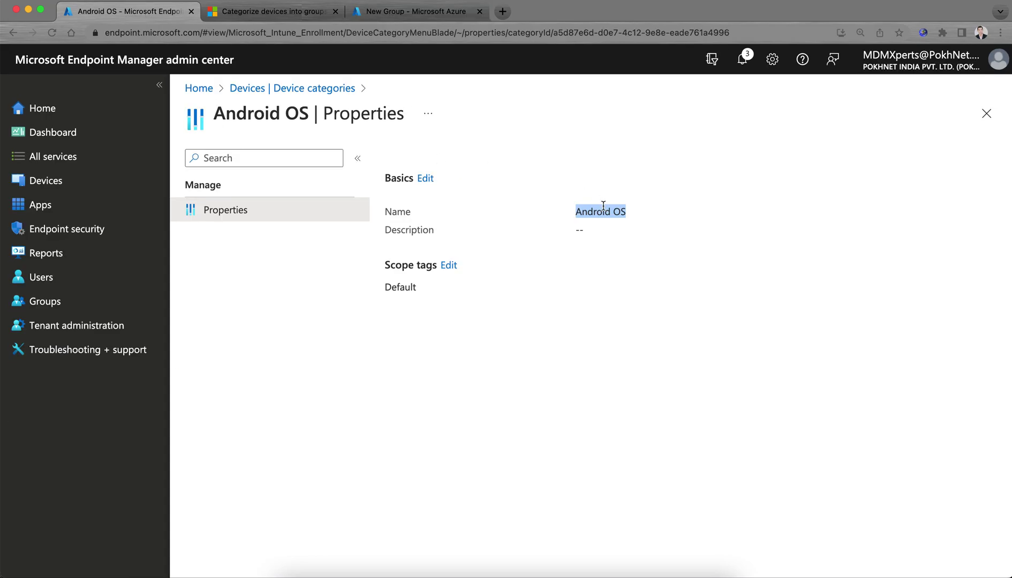
pyautogui.click(465, 11)
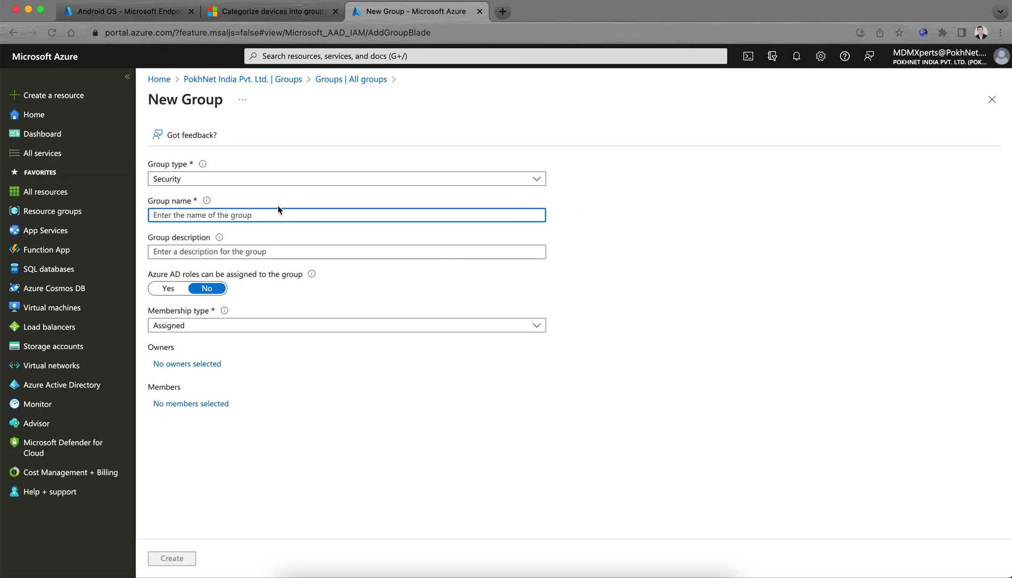
# Name the group 'All Android Users', set Dynamic Device membership, and open the dynamic query editor.
pyautogui.write('All Andori')
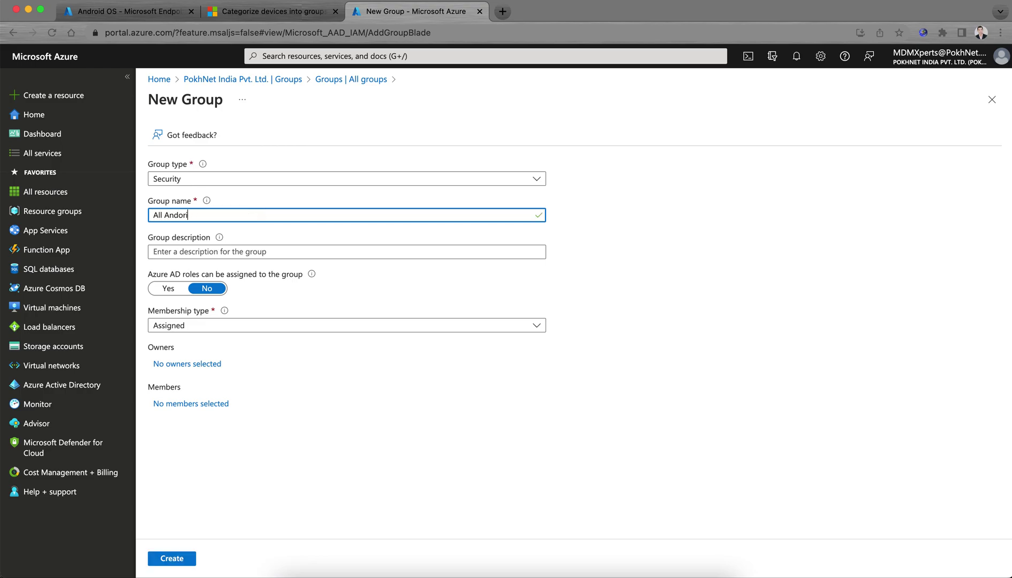
pyautogui.press('BackSpace')
pyautogui.press('BackSpace')
pyautogui.press('BackSpace')
pyautogui.write('roid Users')
pyautogui.click(264, 248)
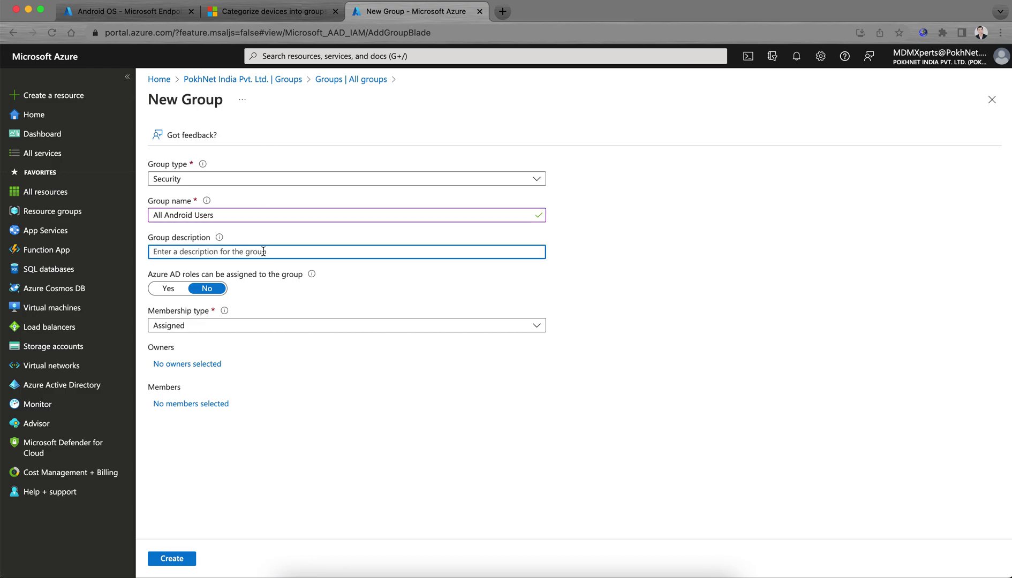
pyautogui.click(221, 324)
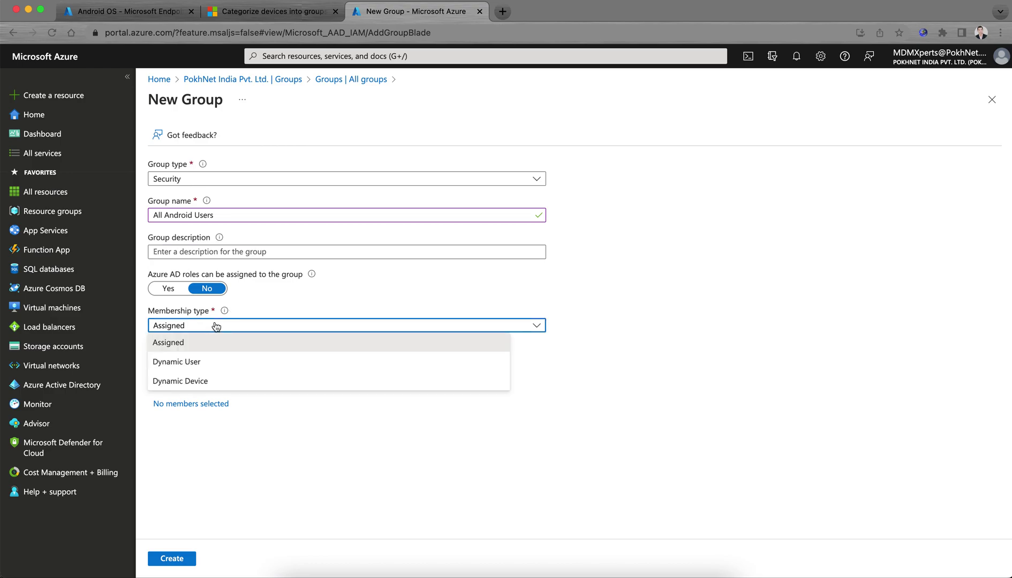
pyautogui.click(210, 380)
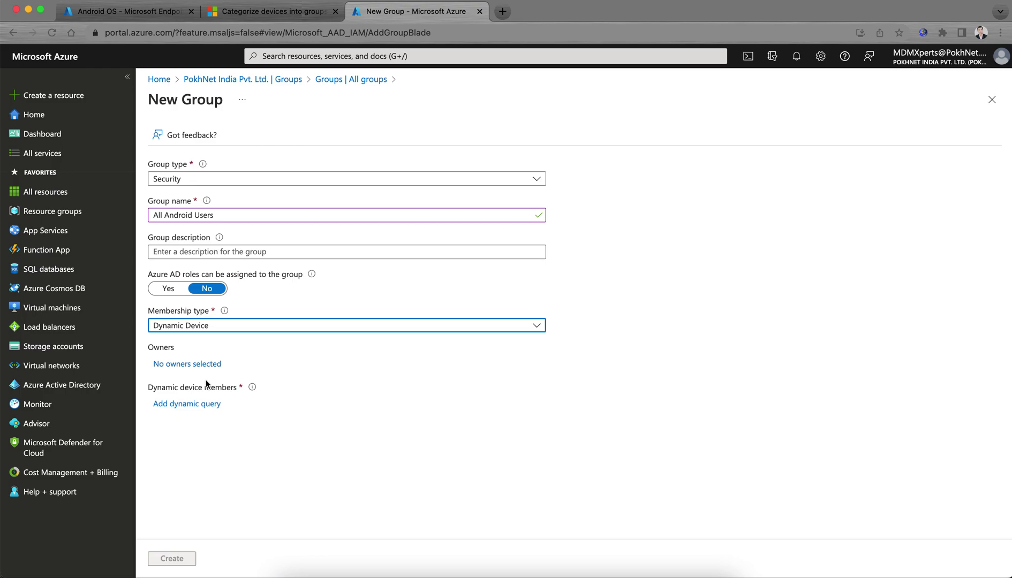
pyautogui.click(190, 404)
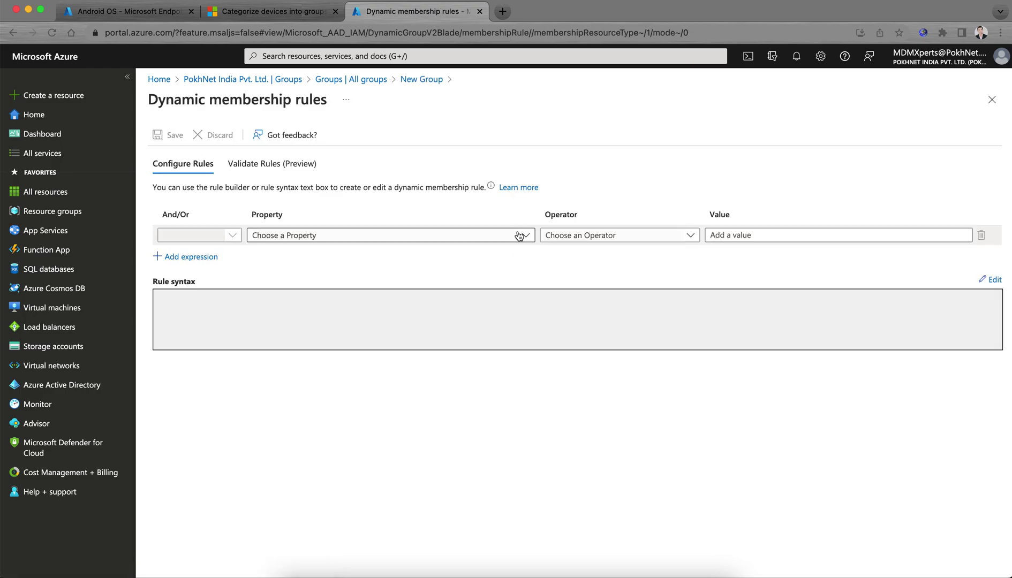
# Set the rule's property to deviceCategory and its operator to Contains.
pyautogui.click(370, 239)
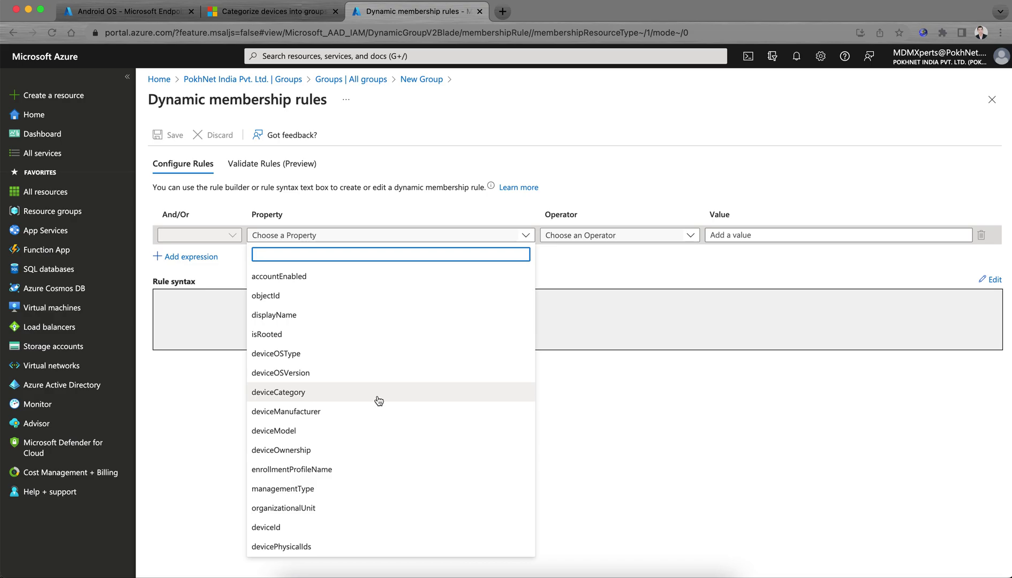
pyautogui.scroll(-3, 378, 401)
pyautogui.scroll(-2, 379, 401)
pyautogui.scroll(5, 379, 401)
pyautogui.click(340, 393)
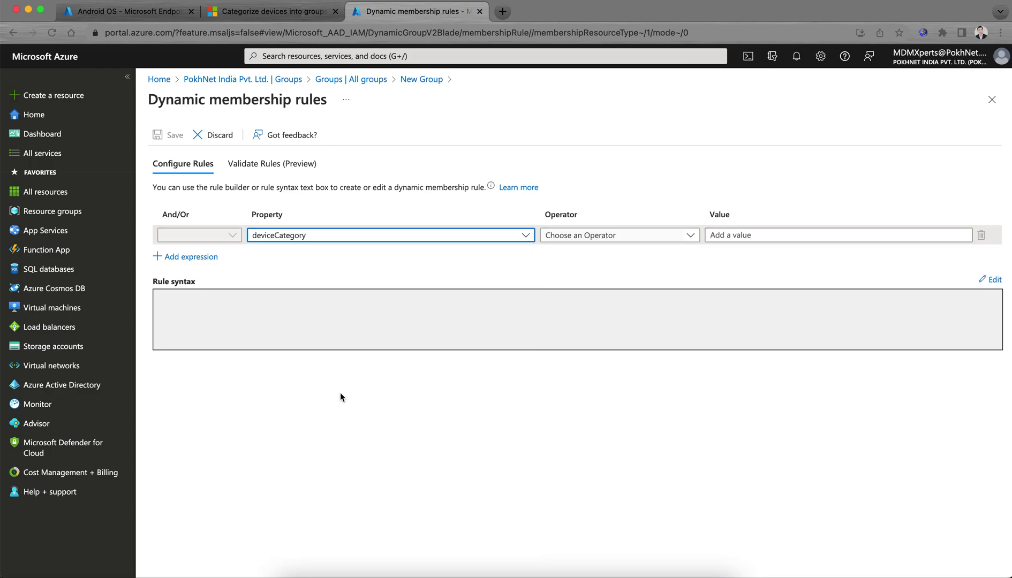
pyautogui.click(595, 236)
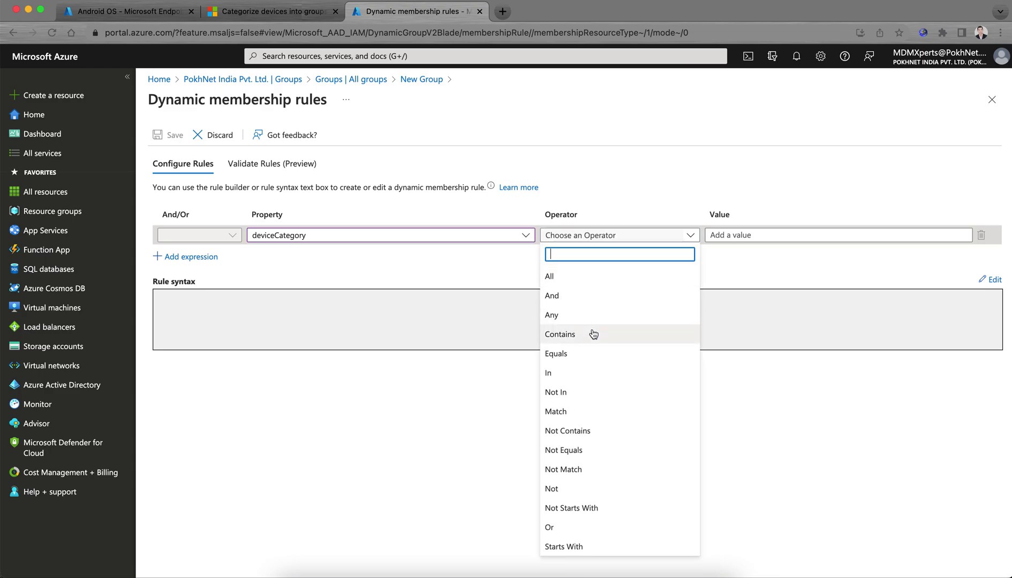
pyautogui.click(594, 334)
pyautogui.click(588, 237)
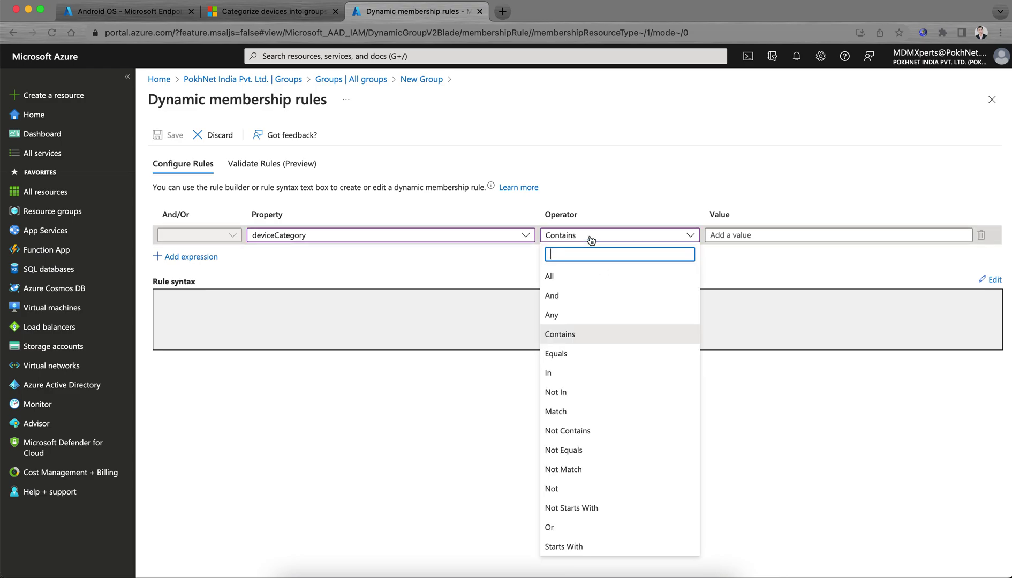
pyautogui.click(580, 337)
# Paste 'Android OS' as the value, trimming the leading space, giving (device.deviceCategory -contains "Android OS").
pyautogui.click(737, 241)
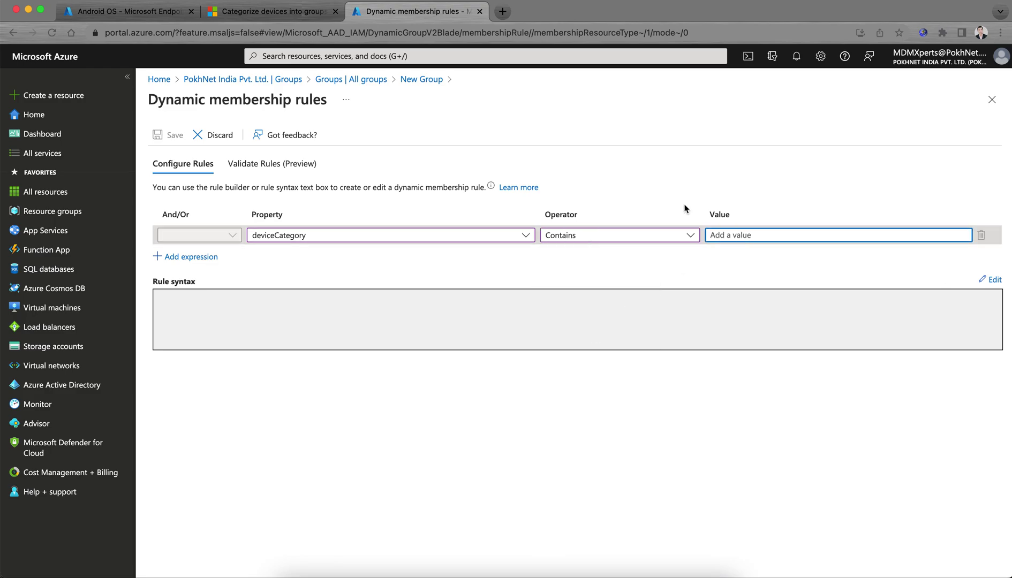
pyautogui.click(137, 13)
pyautogui.click(519, 206)
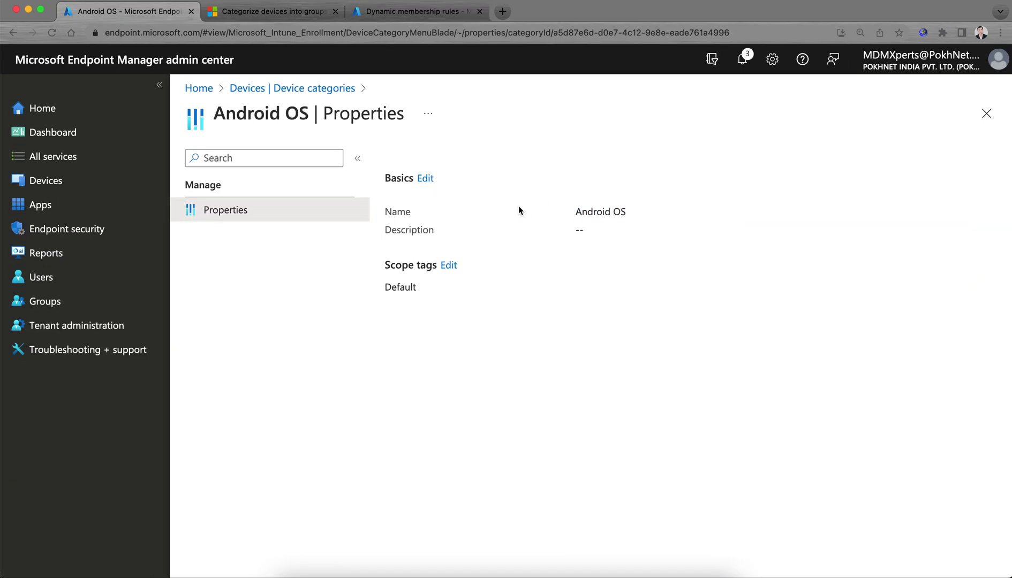
pyautogui.moveTo(564, 218); pyautogui.dragTo(637, 221)
pyautogui.press('super+c')
pyautogui.hotkey('ctrl', 'Tab')
pyautogui.press('super+v')
pyautogui.click(712, 235)
pyautogui.press('Delete')
pyautogui.click(771, 241)
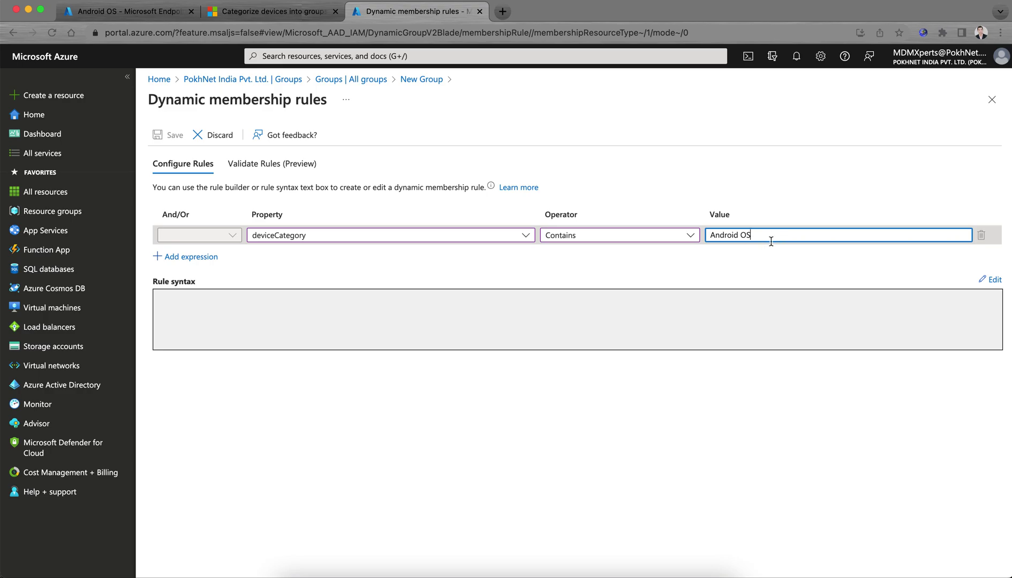
pyautogui.click(536, 308)
pyautogui.moveTo(177, 299); pyautogui.dragTo(390, 316)
pyautogui.click(477, 303)
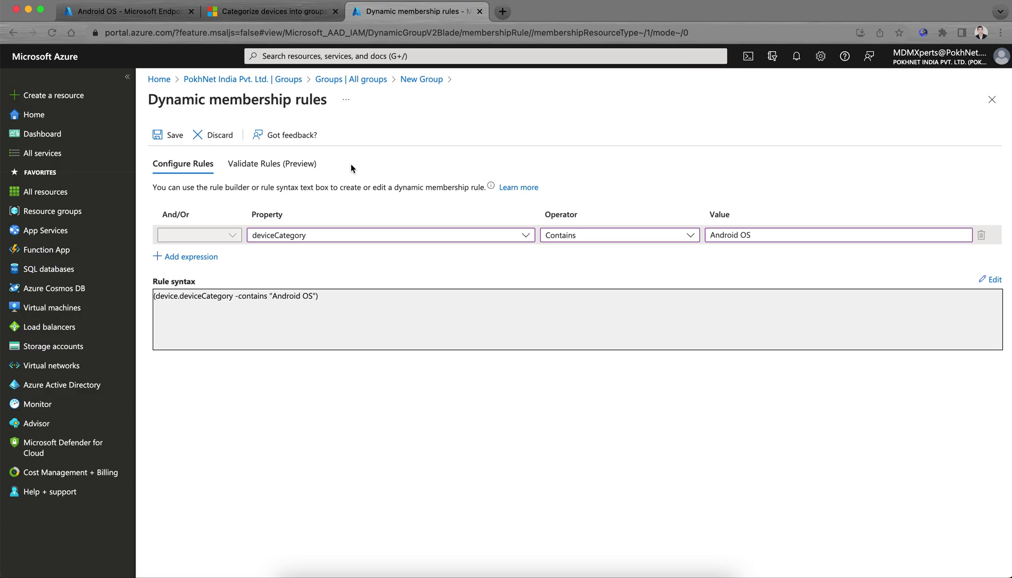
# Save the deviceCategory membership rule, create the All Android Users group, and refresh the groups list.
pyautogui.click(167, 135)
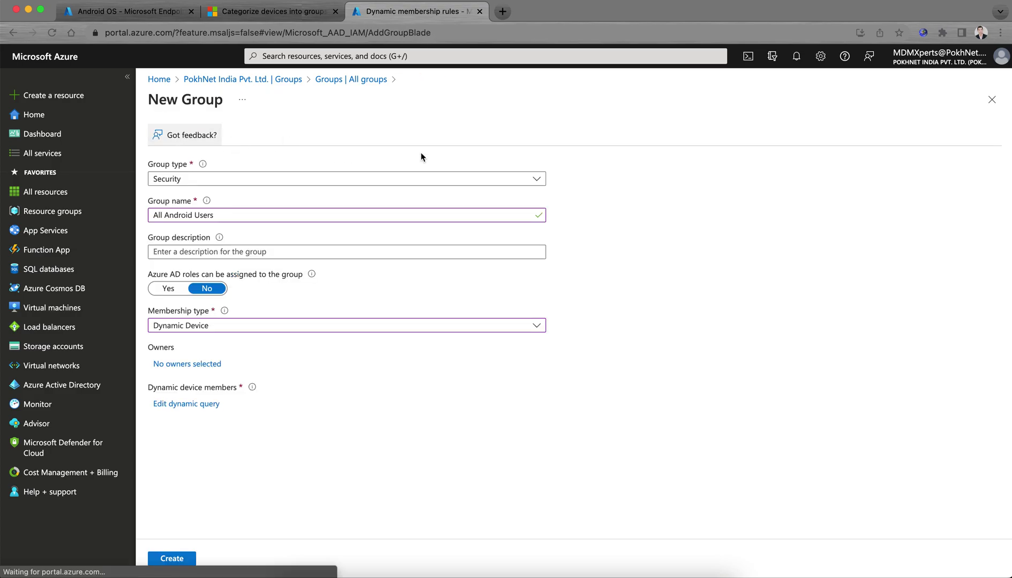
pyautogui.click(167, 560)
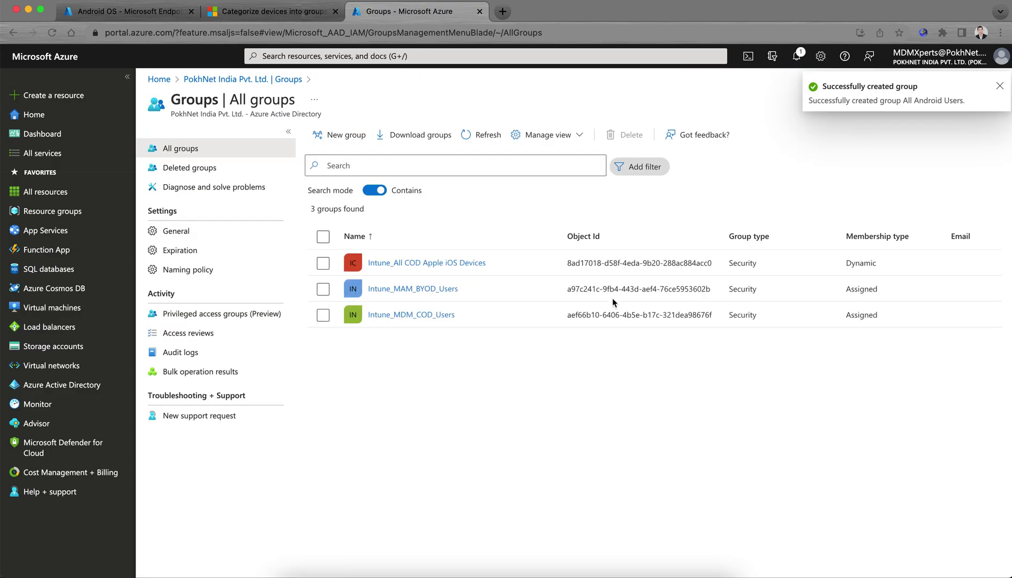
pyautogui.click(492, 142)
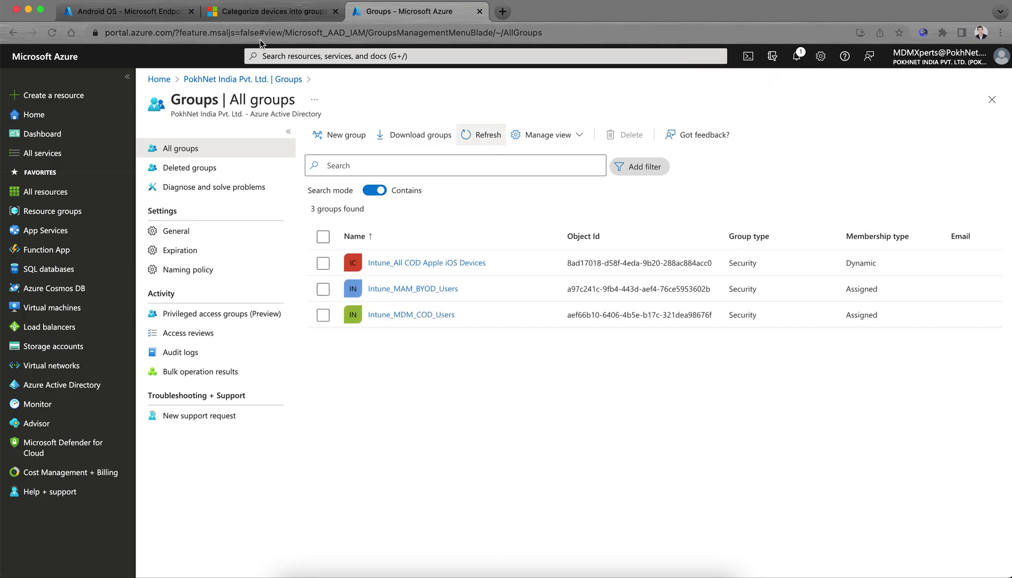
# Check the Android OS category name in Endpoint Manager, then reload the Azure groups list.
pyautogui.click(155, 11)
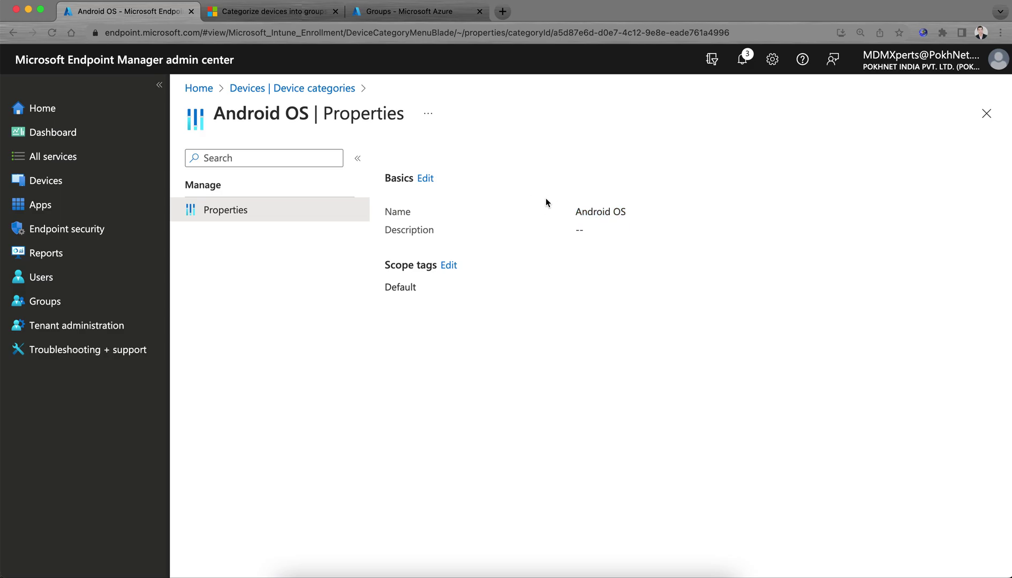
pyautogui.moveTo(575, 211); pyautogui.dragTo(630, 213)
pyautogui.click(628, 211)
pyautogui.moveTo(629, 213); pyautogui.dragTo(571, 213)
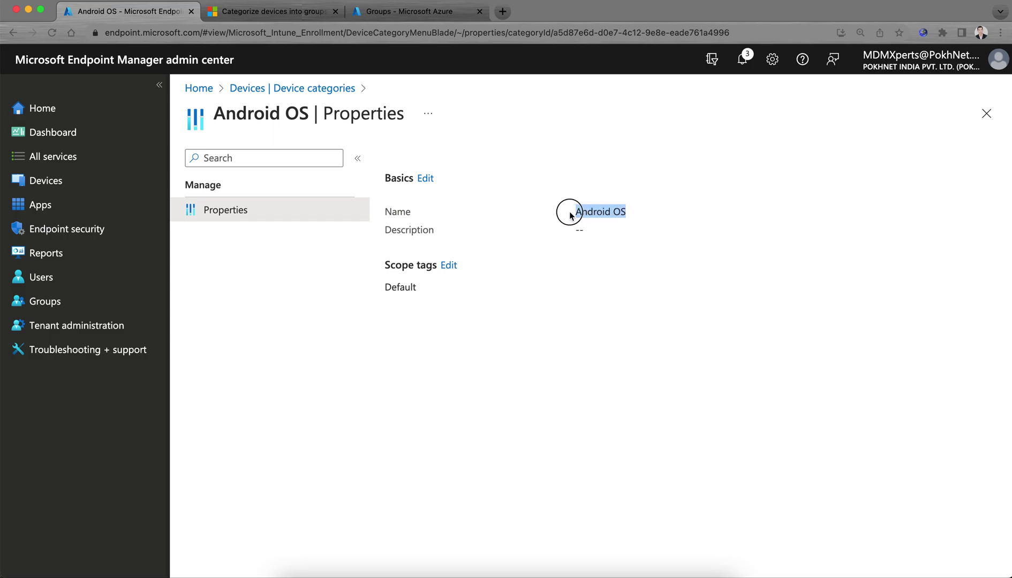
pyautogui.click(412, 10)
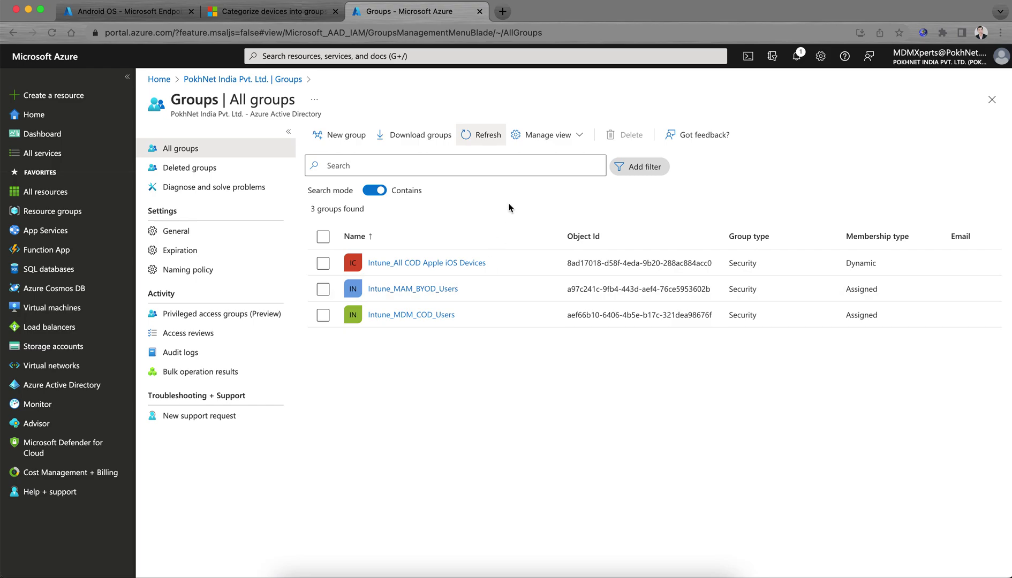
pyautogui.click(486, 135)
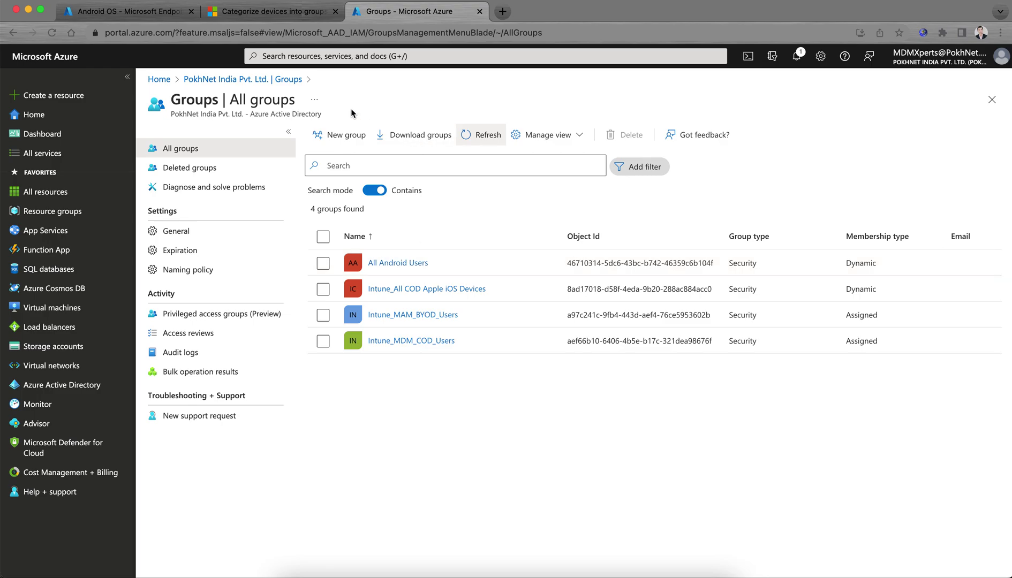
# Recheck the Android OS name, confirm All Android Users is listed, and return to the documentation.
pyautogui.click(154, 16)
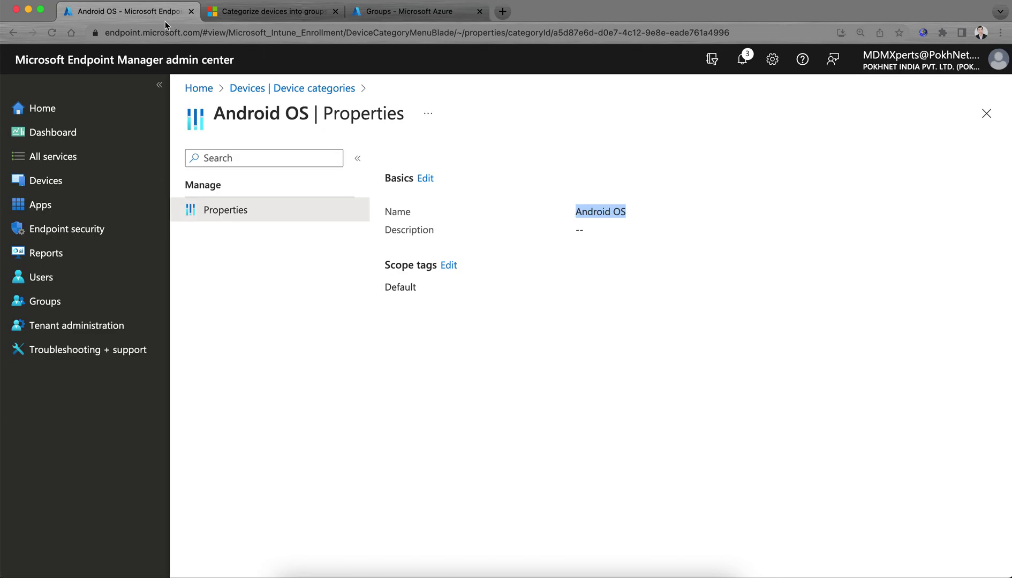
pyautogui.click(573, 211)
pyautogui.moveTo(572, 211)
pyautogui.mouseDown()
pyautogui.moveTo(631, 214)
pyautogui.moveTo(556, 215)
pyautogui.mouseUp()
pyautogui.click(632, 213)
pyautogui.click(557, 215)
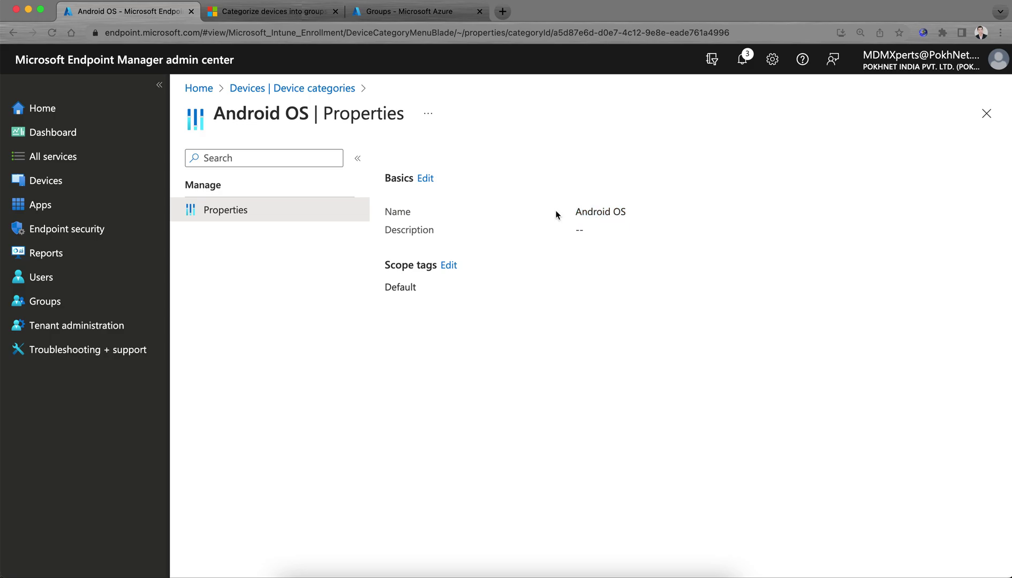
pyautogui.click(435, 12)
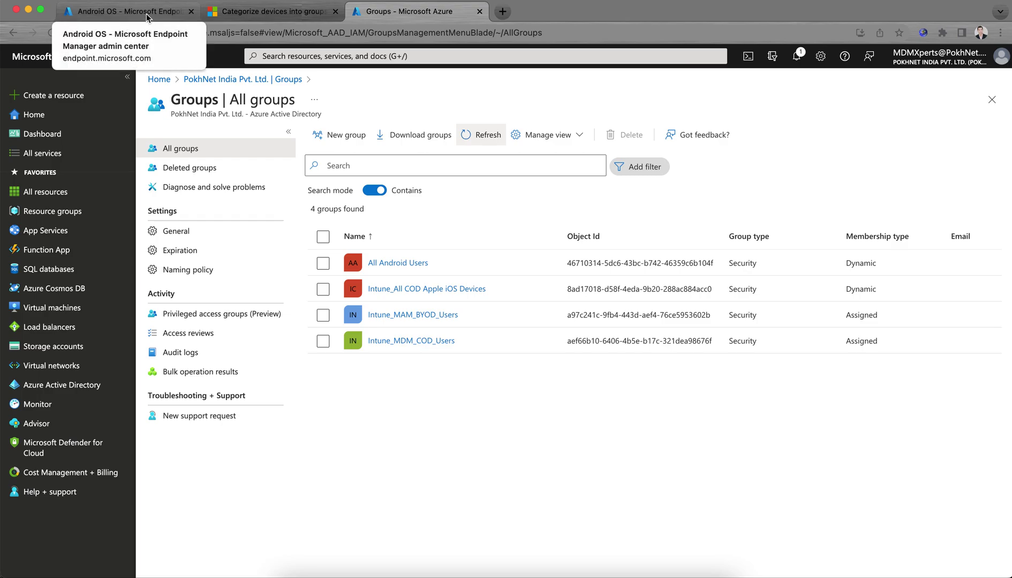
pyautogui.click(266, 10)
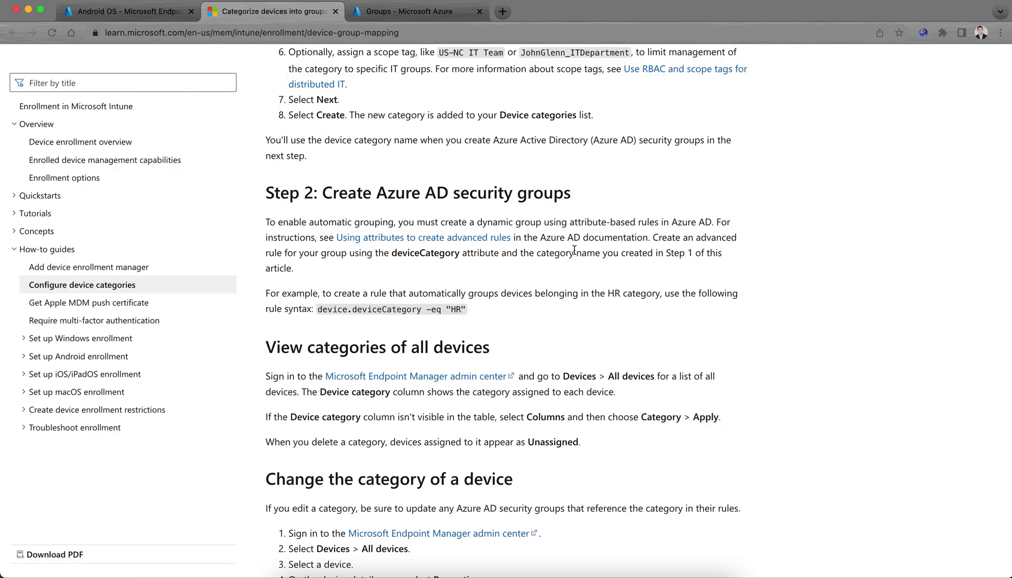
# Scroll to Best practices and read the notes on supported platforms and the Company Portal website.
pyautogui.scroll(-1, 840, 356)
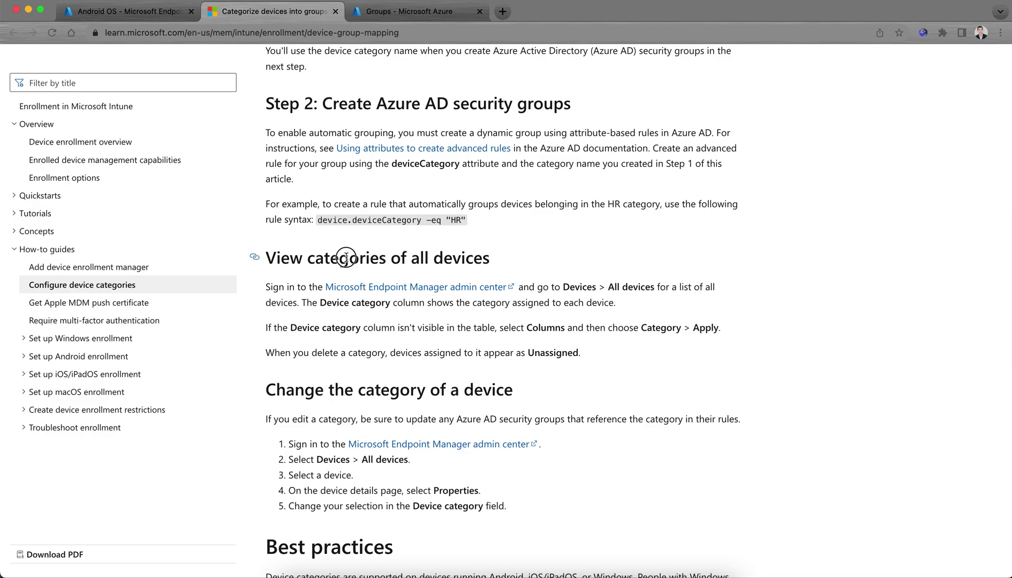
pyautogui.moveTo(349, 258); pyautogui.dragTo(539, 263)
pyautogui.scroll(-5, 673, 272)
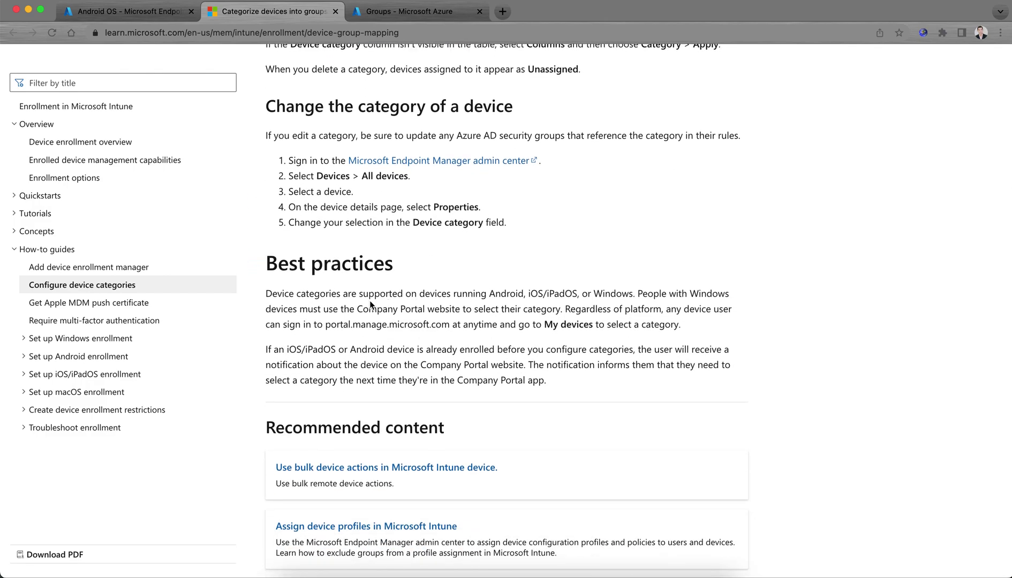
pyautogui.moveTo(269, 295); pyautogui.dragTo(434, 296)
pyautogui.click(434, 296)
pyautogui.moveTo(506, 296); pyautogui.dragTo(633, 303)
pyautogui.moveTo(401, 311); pyautogui.dragTo(524, 313)
pyautogui.click(569, 312)
# Open the portal.manage.microsoft.com address from the article in a new tab.
pyautogui.click(447, 325)
pyautogui.moveTo(446, 324); pyautogui.dragTo(325, 325)
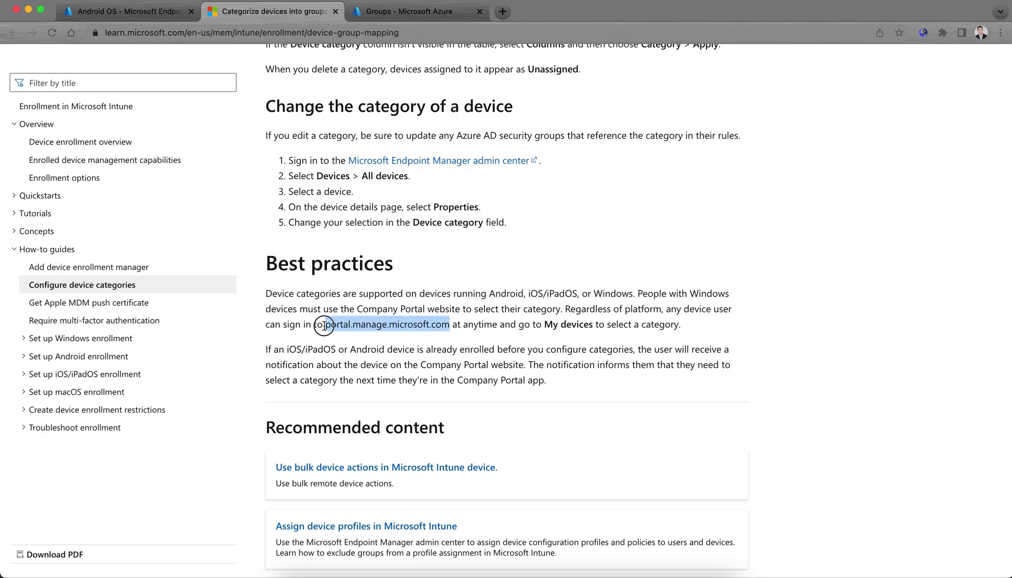
pyautogui.rightClick(385, 319)
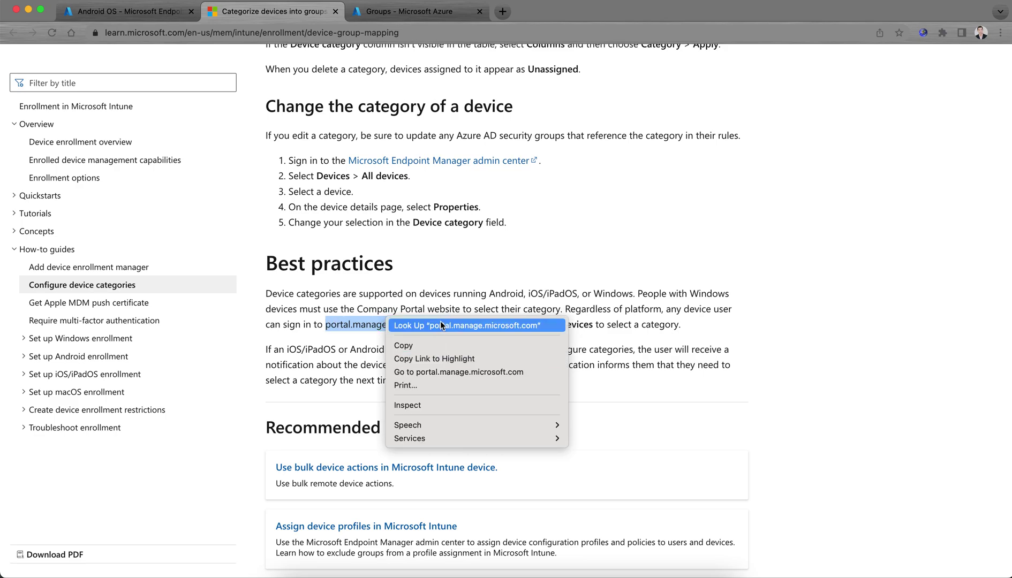
pyautogui.click(416, 371)
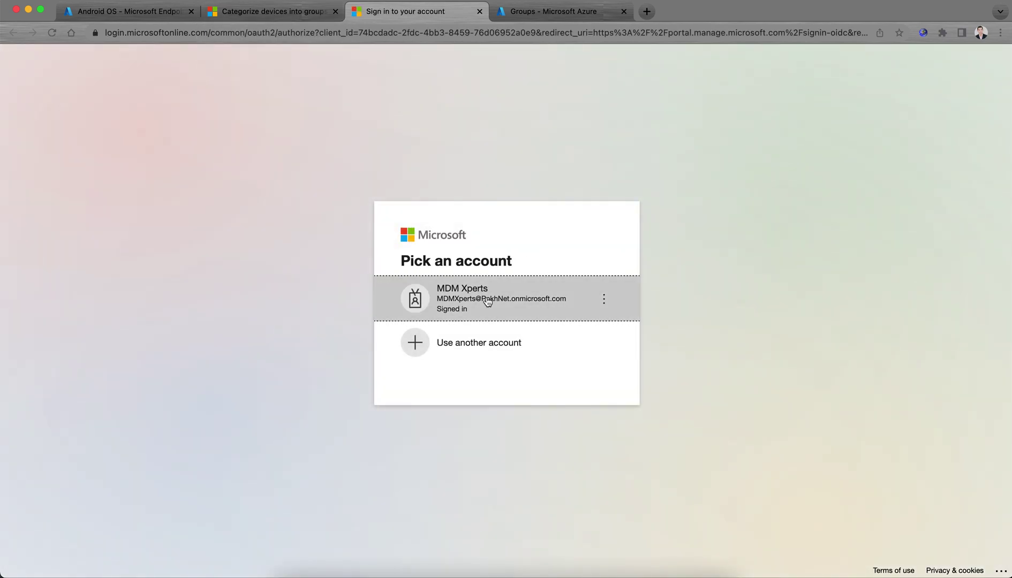
# Sign in to the Company Portal, view the empty Devices page, and go back to the Learn article.
pyautogui.click(487, 302)
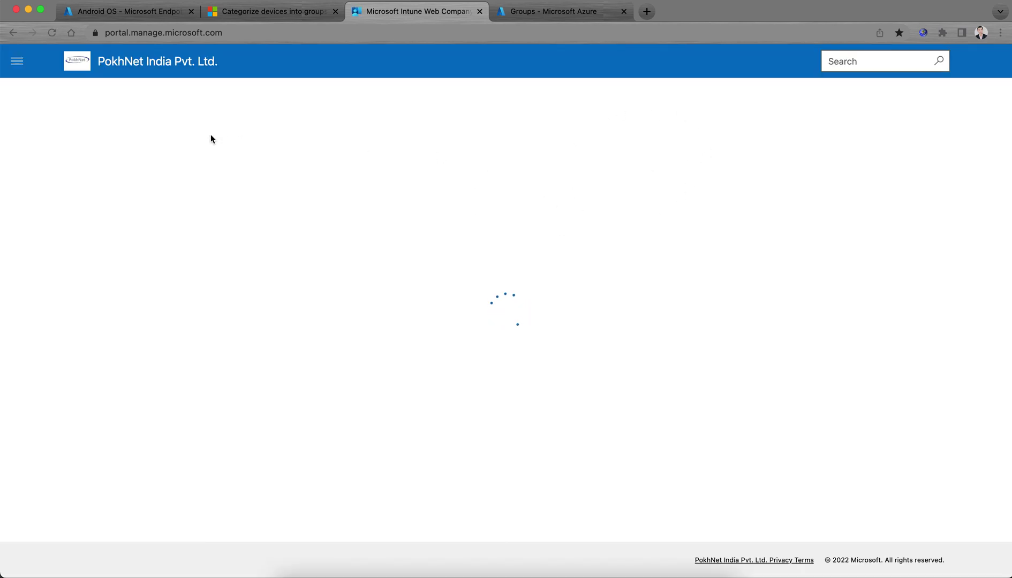
pyautogui.click(17, 62)
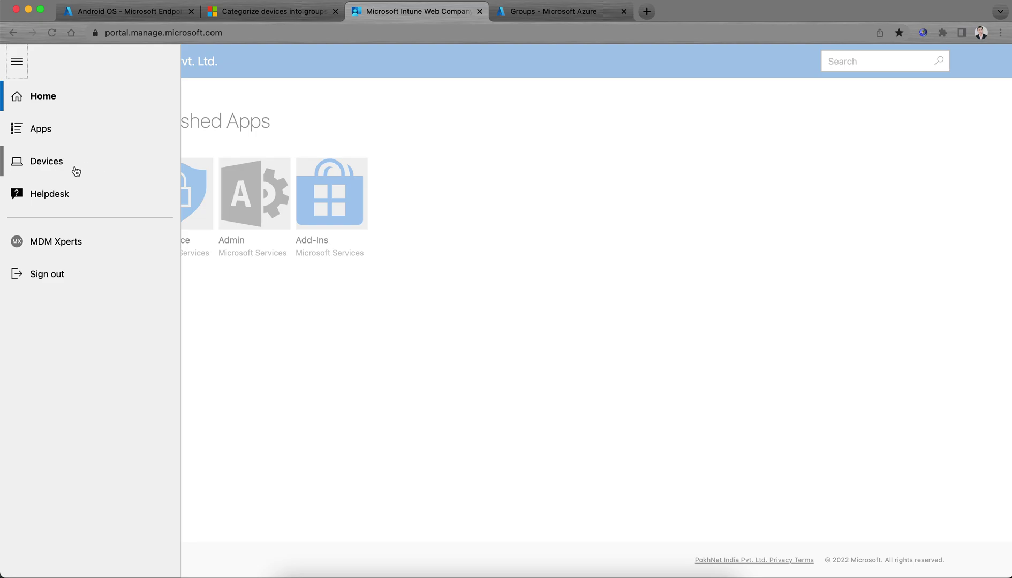
pyautogui.click(46, 163)
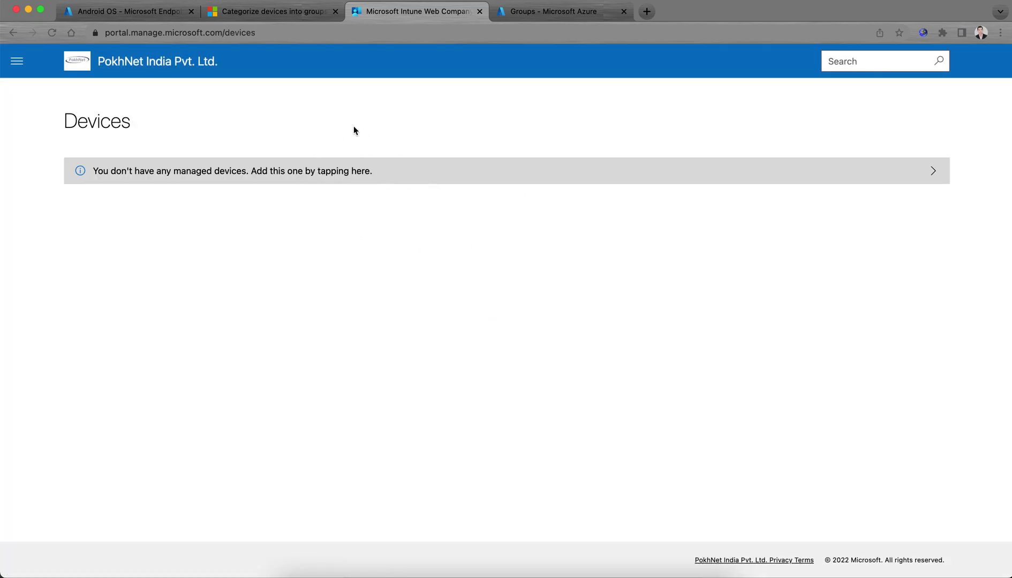
pyautogui.click(286, 12)
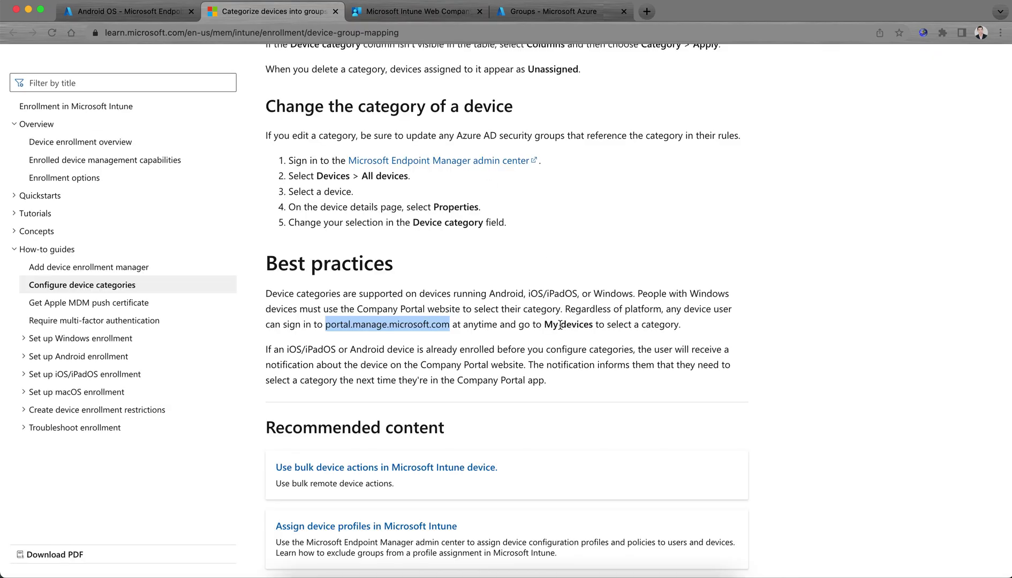
# Review the best practices notes on My devices, already enrolled devices, and portal notifications.
pyautogui.click(505, 330)
pyautogui.moveTo(478, 325); pyautogui.dragTo(647, 326)
pyautogui.click(680, 325)
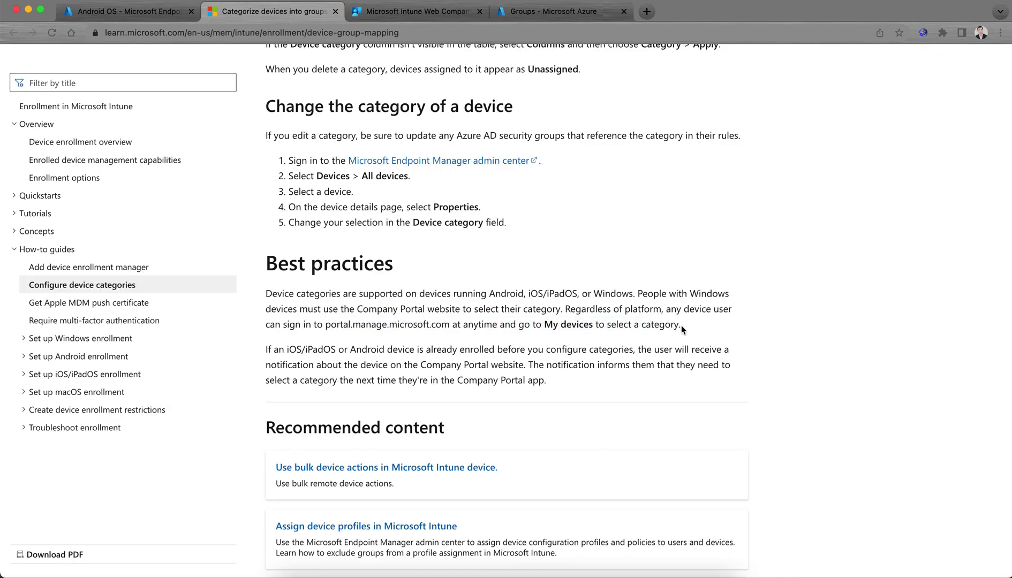
pyautogui.click(423, 350)
pyautogui.moveTo(423, 351); pyautogui.dragTo(613, 352)
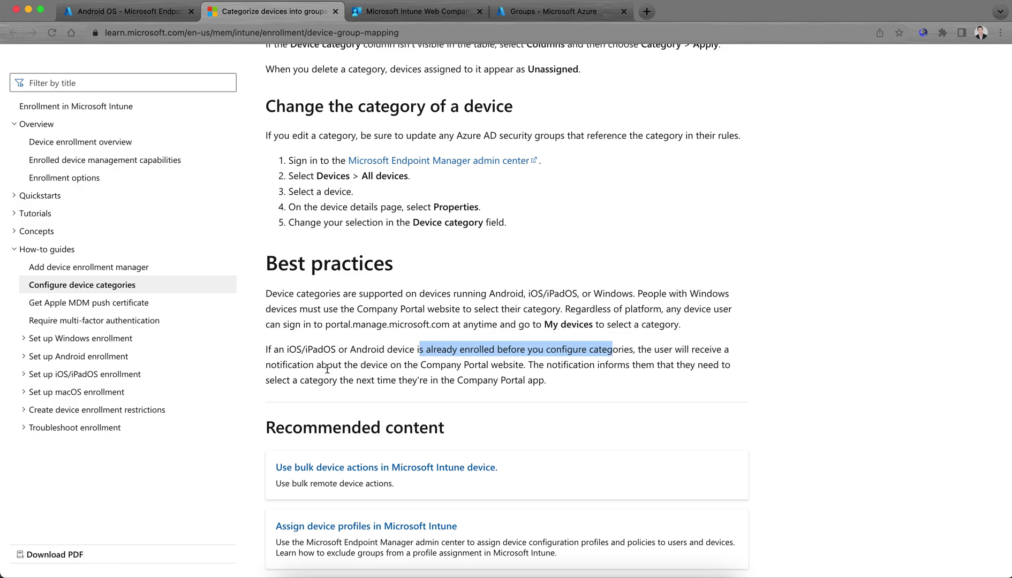
pyautogui.moveTo(387, 350); pyautogui.dragTo(305, 349)
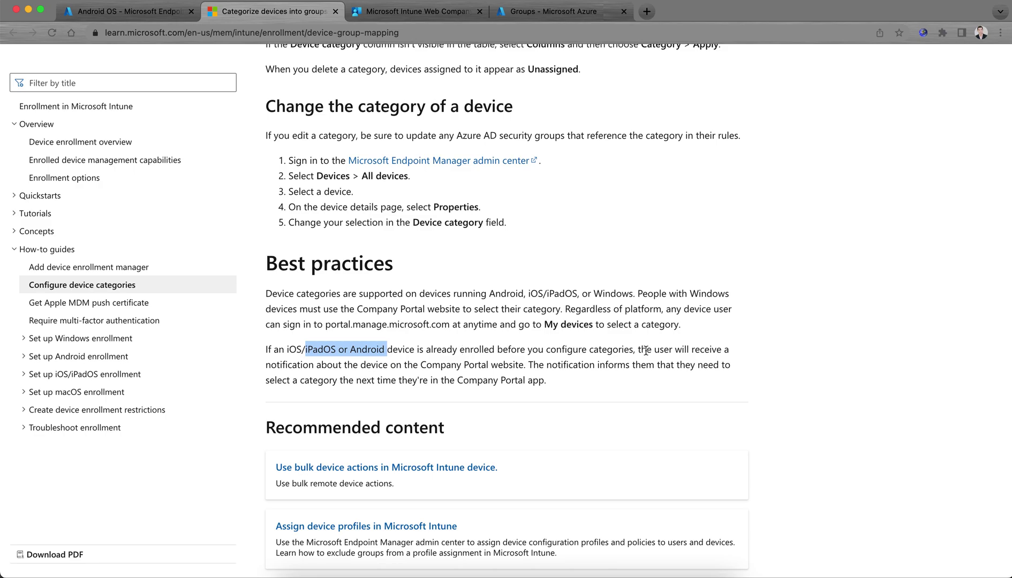
pyautogui.moveTo(353, 365); pyautogui.dragTo(518, 375)
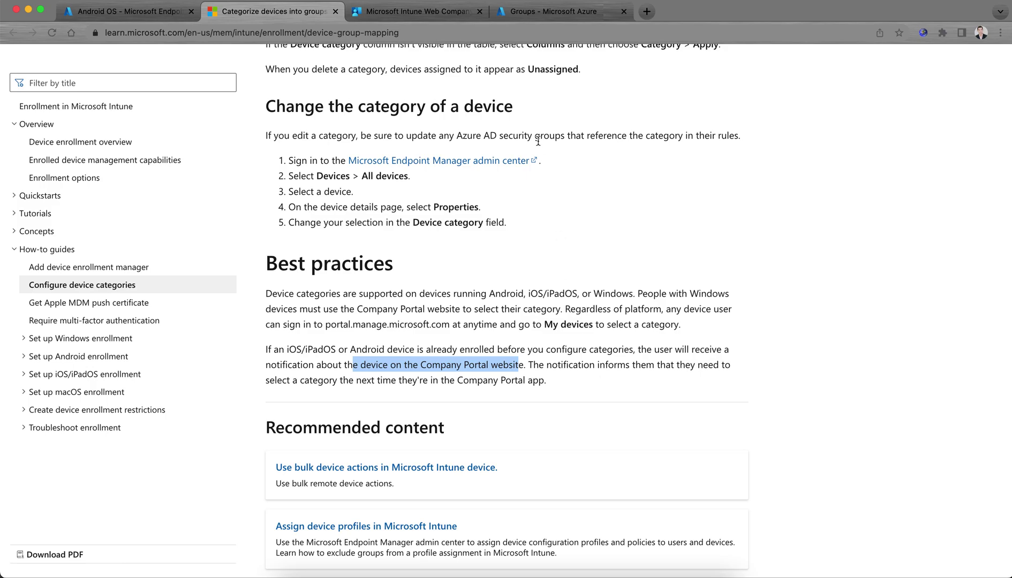
# Return to Endpoint Manager's Device categories list and reset the page zoom to 100%.
pyautogui.click(436, 15)
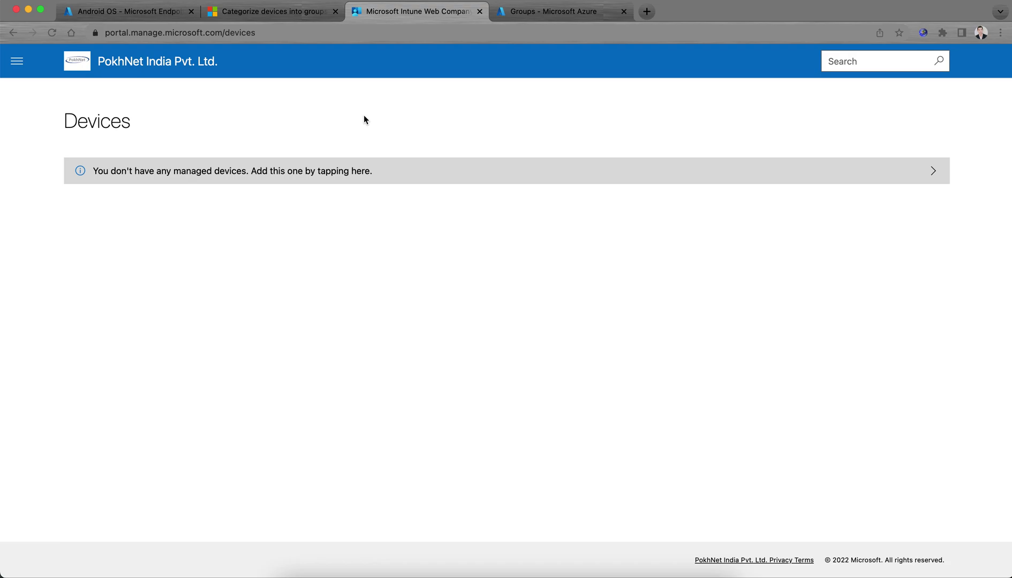
pyautogui.click(158, 13)
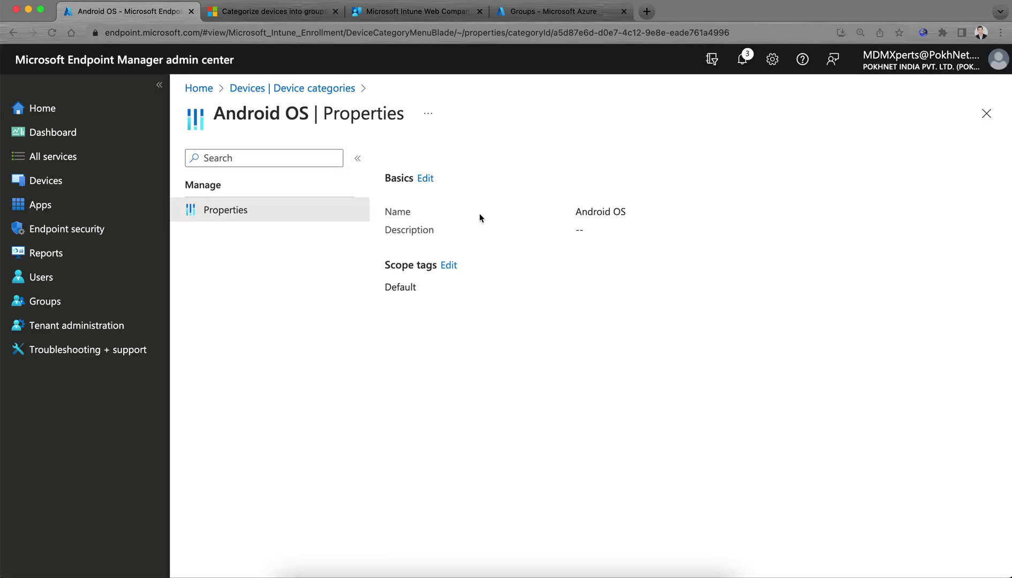
pyautogui.click(294, 90)
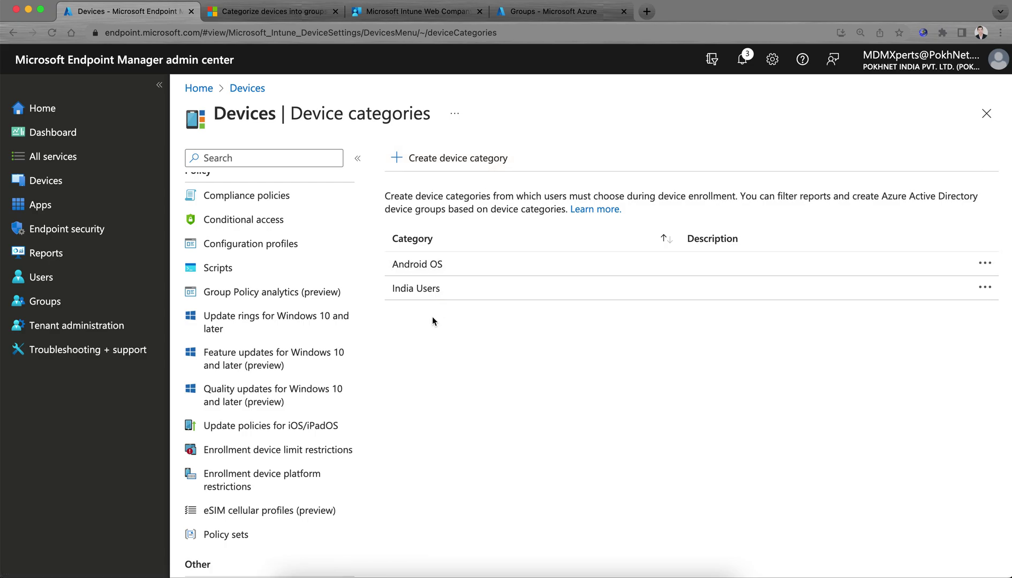
pyautogui.press('super+minus')
pyautogui.press('super+minus')
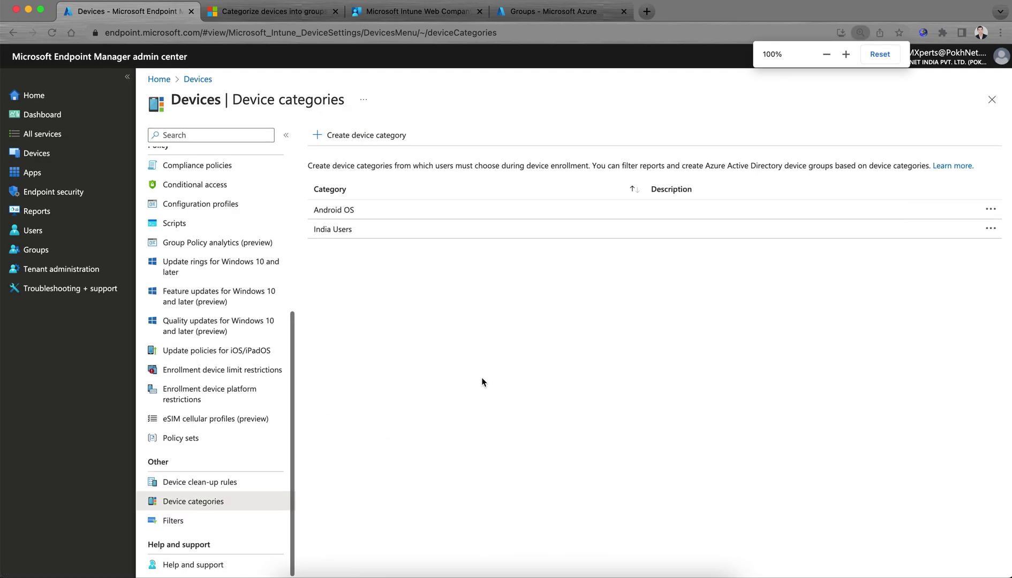